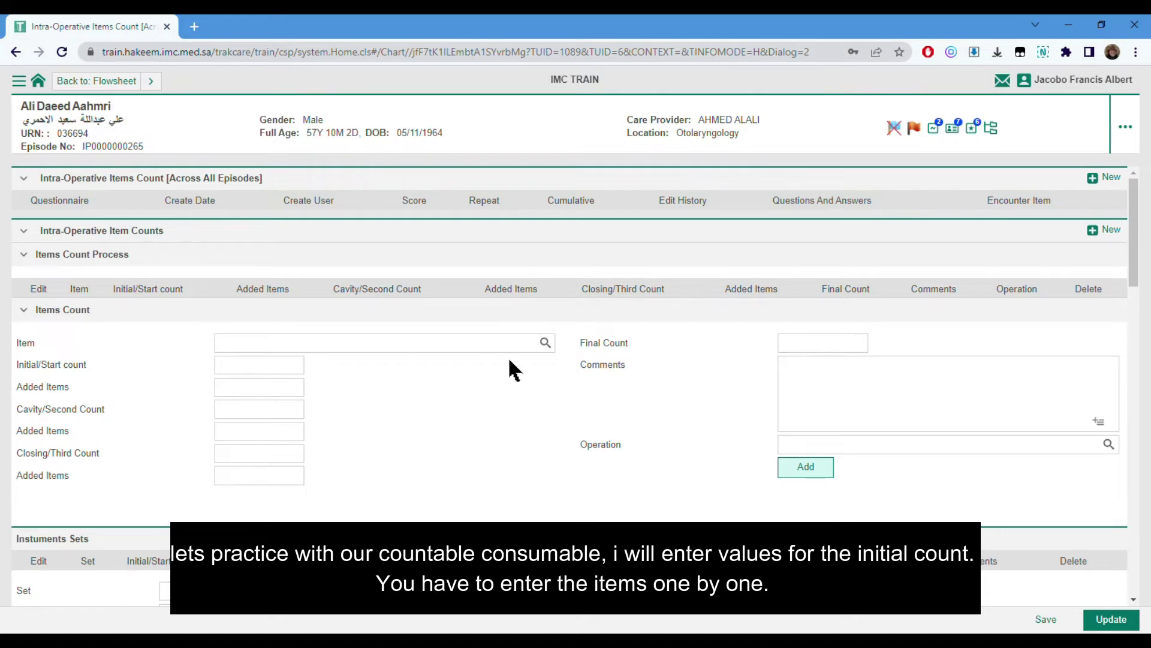
- Add Sponge - 4X4 with an initial count of 10 and Sponge - 45X45 with 5
click(544, 340)
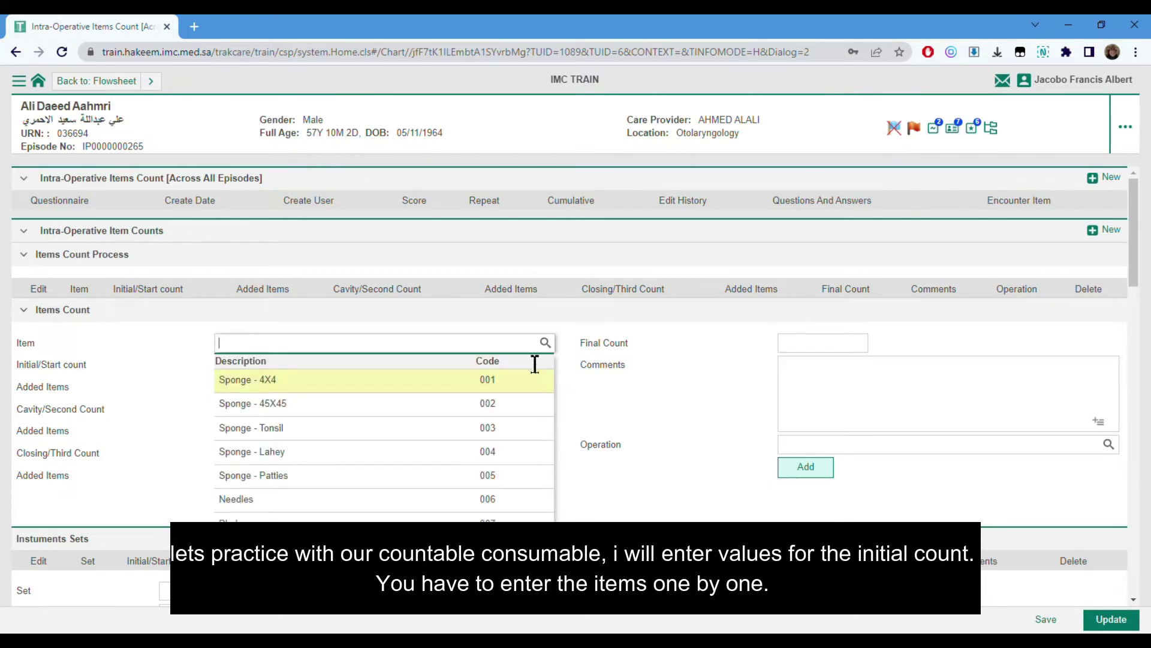
click(458, 387)
click(267, 370)
text(10)
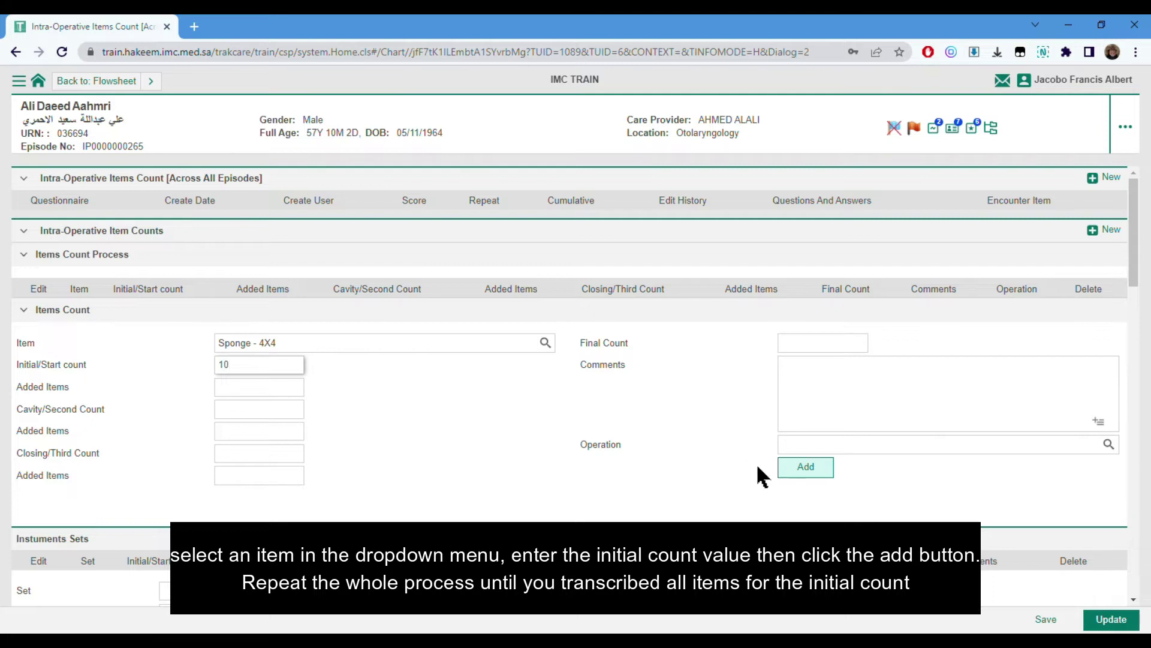
click(799, 473)
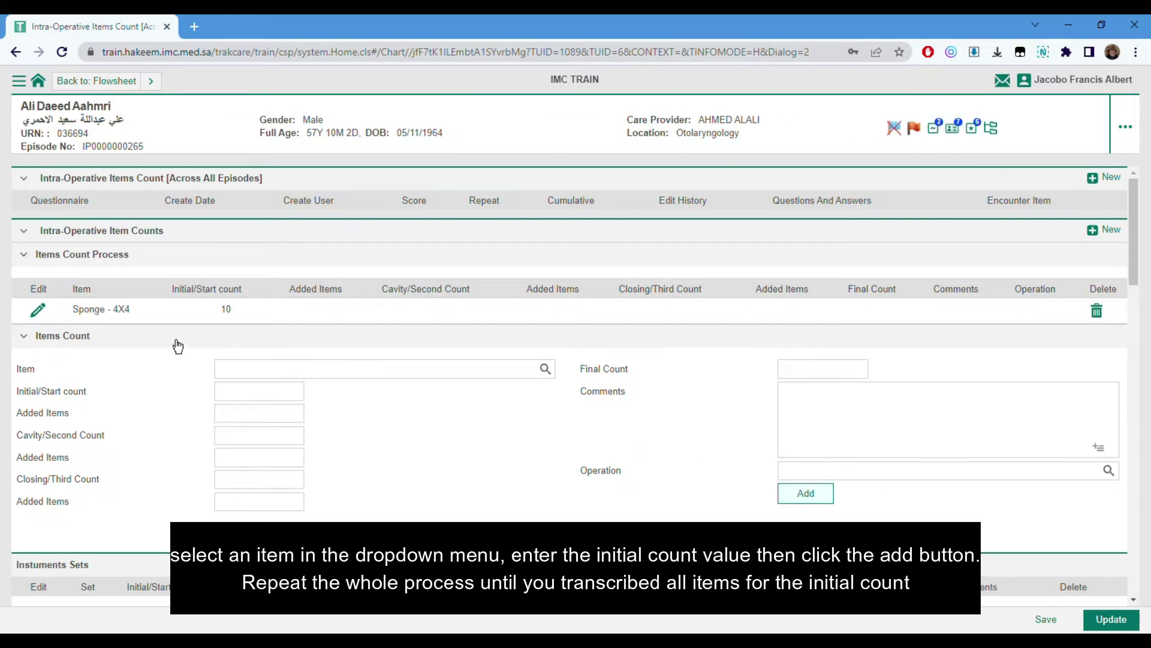
click(545, 369)
click(258, 426)
click(234, 391)
text(5)
click(782, 498)
- Add Surgical Blades with an initial count of 5
click(290, 396)
text(sur)
click(266, 431)
click(262, 420)
text(5)
click(806, 517)
- Add Needles with an initial count of 5 and Vessel Loops with 2
click(312, 421)
text(NEE)
click(312, 465)
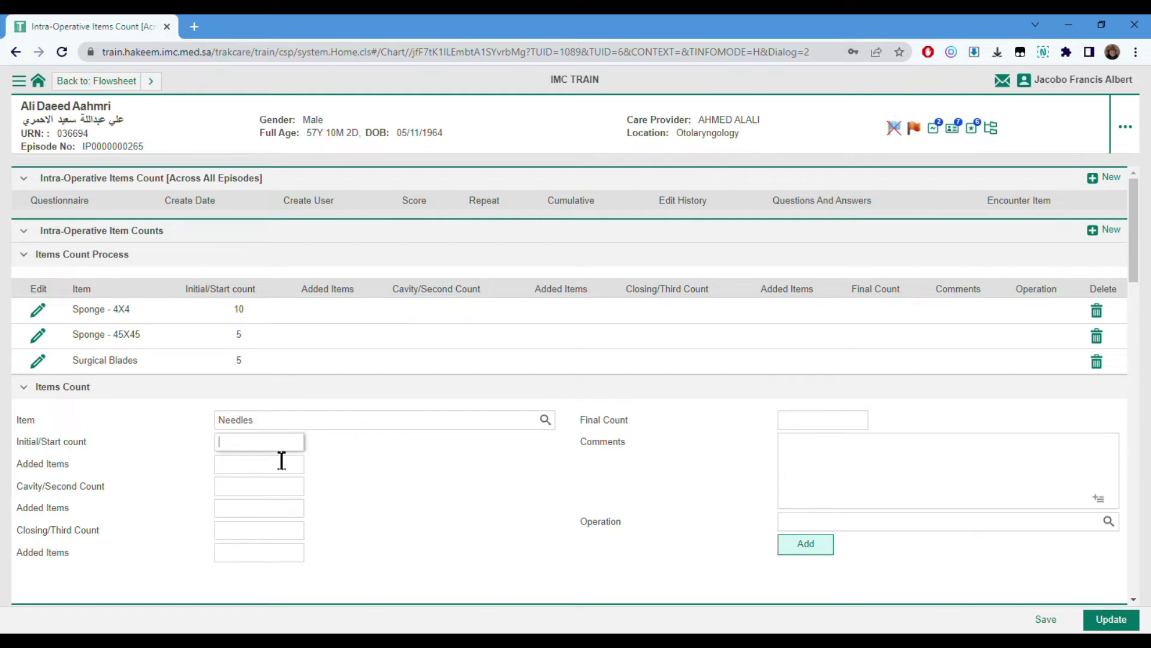
text(5)
click(808, 547)
text(VES)
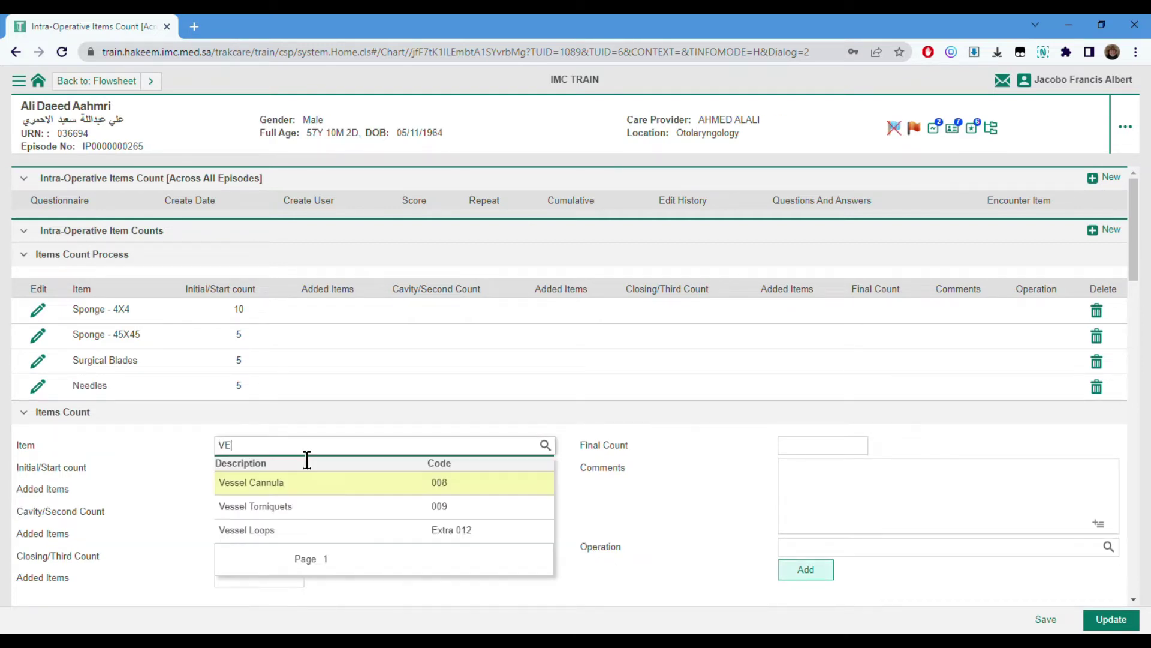
click(327, 531)
text(2)
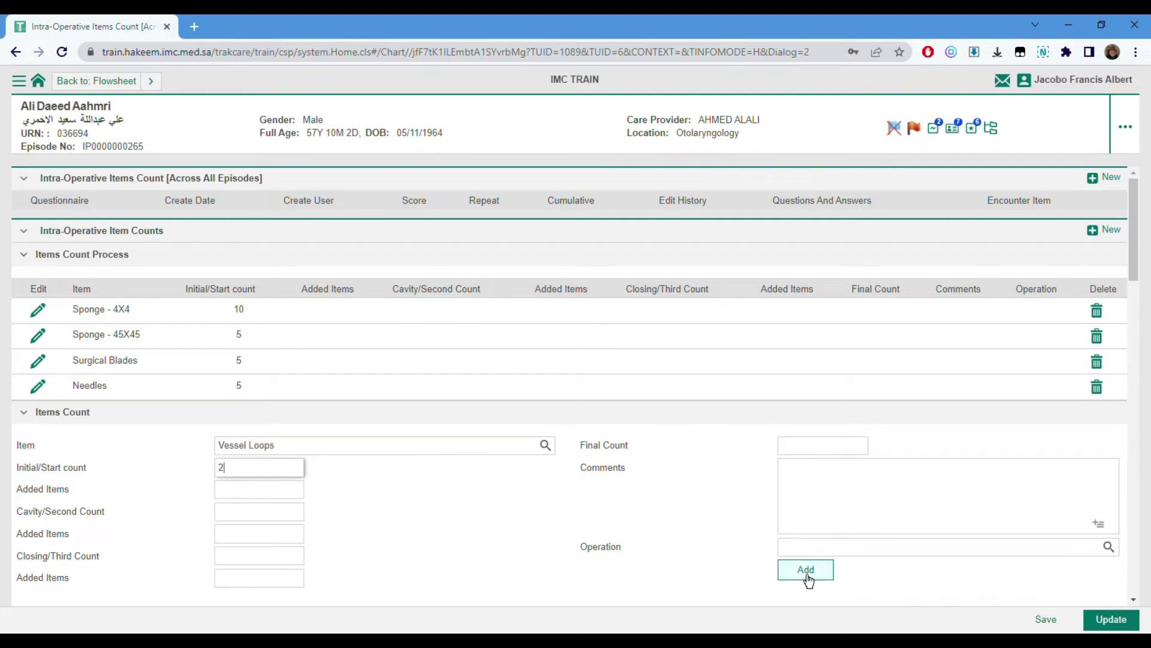
click(807, 573)
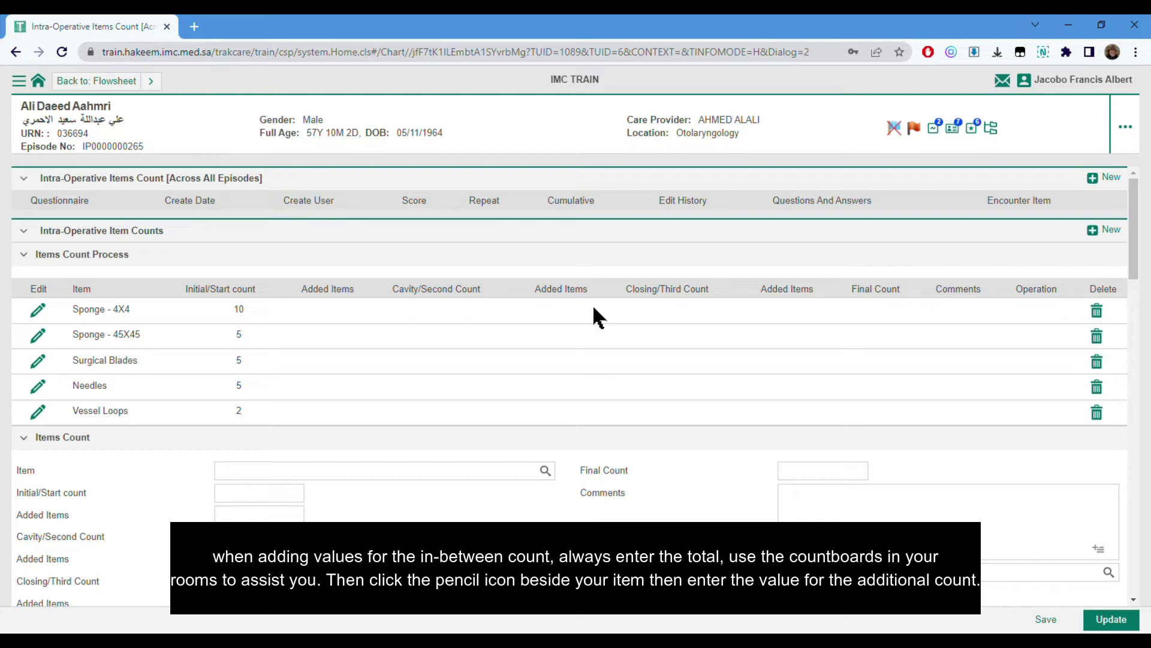
click(49, 320)
- Record 20 added items for Sponge - 4X4 and 5 added items for Needles
click(267, 519)
text(20)
click(801, 594)
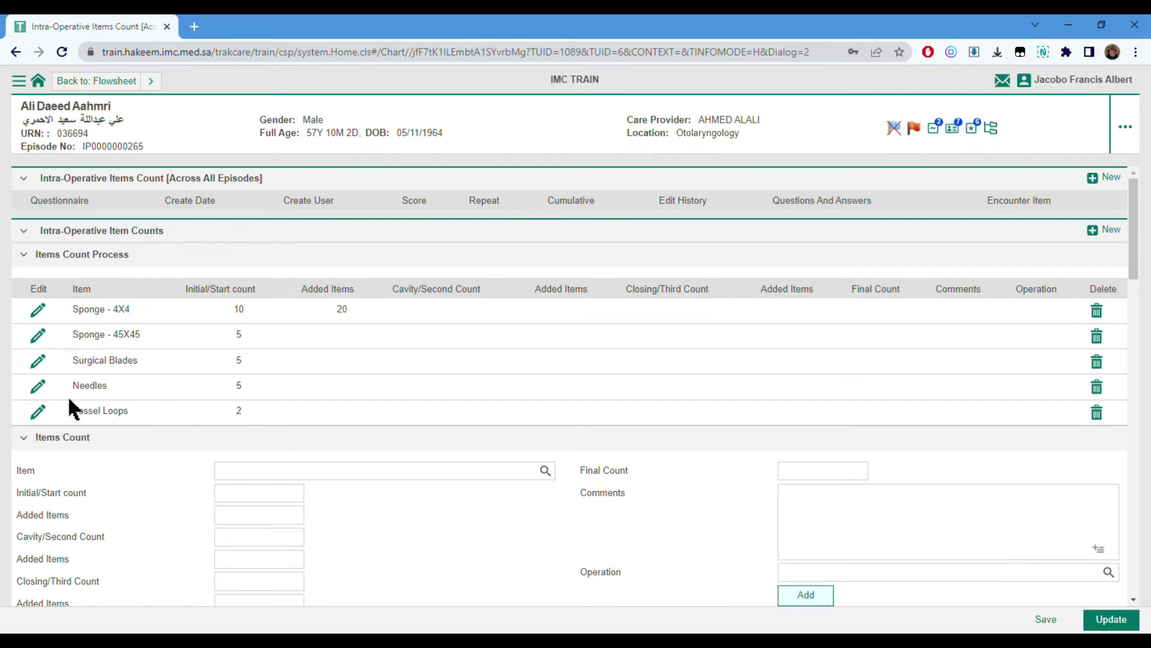
click(45, 400)
click(234, 516)
text(5)
click(795, 599)
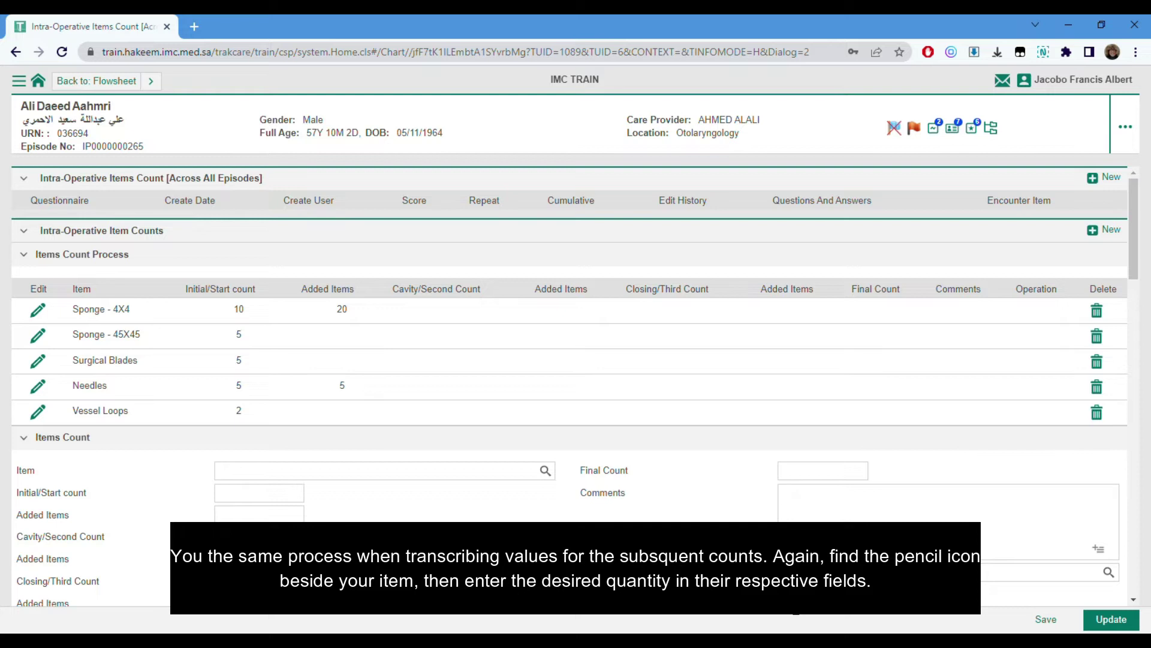
- Enter cavity counts of 30 for Sponge - 4X4, 5 for Sponge - 45X45 and 5 for Surgical Blades
click(53, 318)
click(239, 536)
text(30)
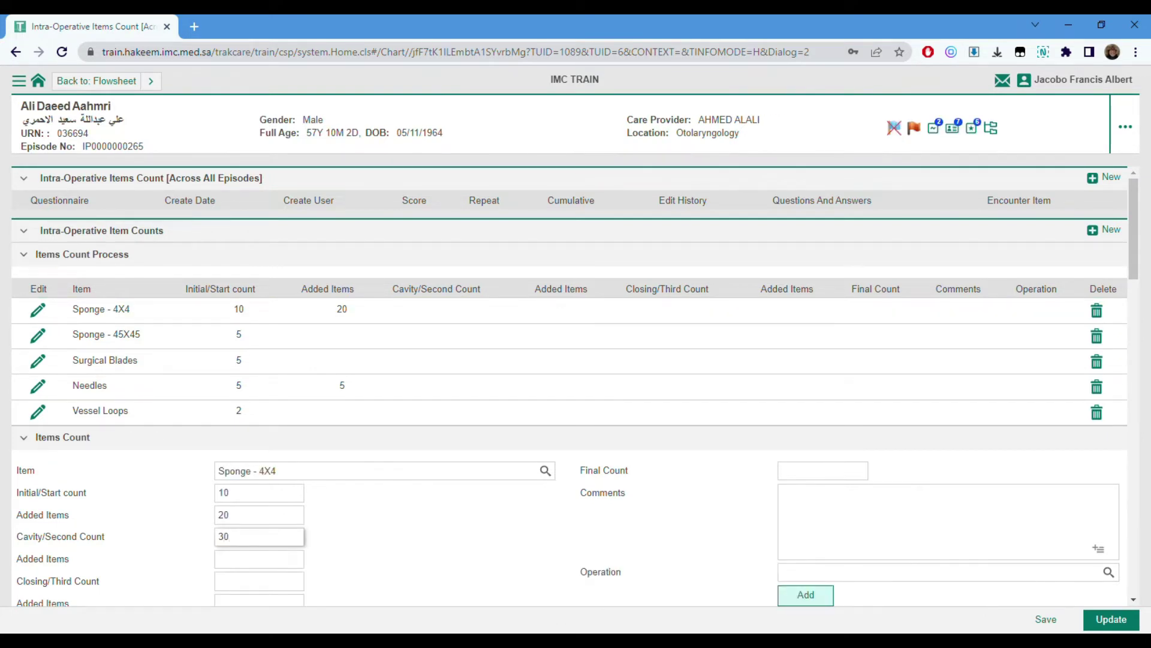
click(805, 594)
click(38, 335)
click(249, 514)
click(263, 537)
text(5)
click(805, 594)
click(38, 360)
click(264, 537)
text(5)
click(805, 594)
- Enter cavity counts of 10 for Needles and 2 for Vessel Loops
click(111, 385)
click(254, 538)
text(10)
click(805, 594)
click(196, 415)
click(240, 538)
text(2)
click(798, 595)
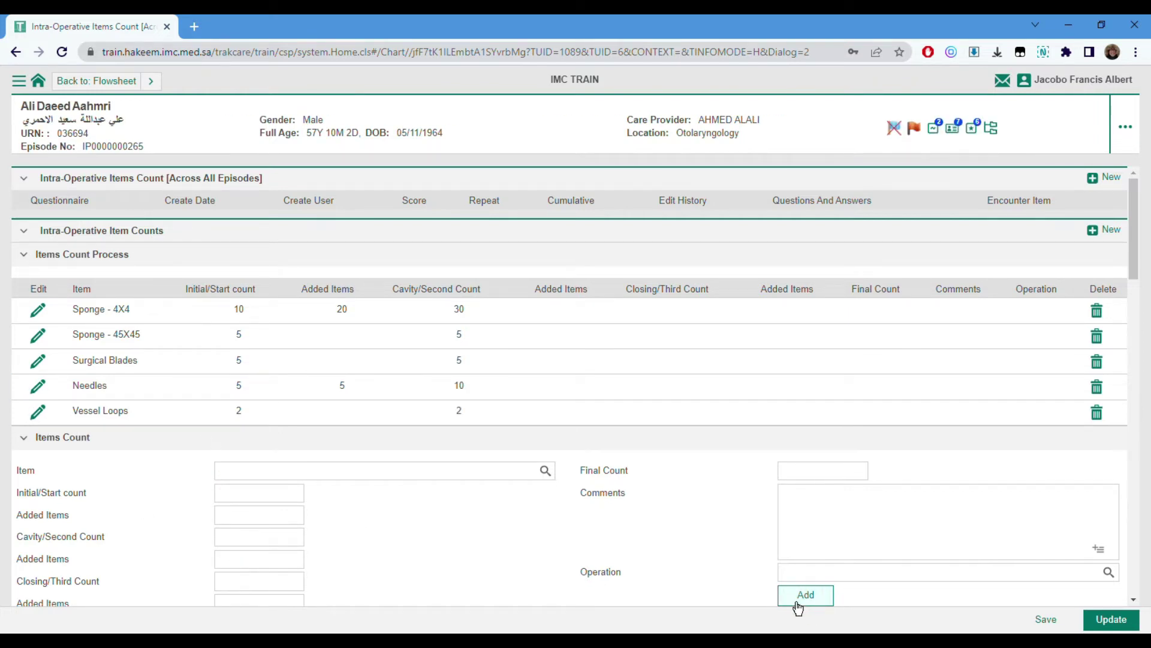
click(40, 339)
- Record 10 more added items for Sponge - 45X45 and 2 more for Needles
click(240, 560)
text(10)
click(819, 595)
click(47, 396)
click(239, 560)
text(2)
click(809, 599)
- Enter closing counts of 30 for Sponge - 4X4 and 10 for Sponge - 45X45
click(41, 317)
click(243, 581)
text(30)
click(806, 595)
click(37, 334)
click(243, 581)
text(10)
click(806, 595)
- Enter closing counts of 5 for Surgical Blades, 12 for Needles and 2 for Vessel Loops
click(37, 360)
click(248, 581)
text(5)
click(806, 595)
click(37, 386)
click(240, 582)
text(12)
click(806, 595)
click(37, 411)
click(248, 581)
text(2)
click(803, 594)
- Enter final counts of 30 for Sponge - 4X4 and 10 for Sponge - 45X45
click(38, 312)
click(826, 473)
text(30)
click(805, 595)
click(38, 335)
click(801, 473)
text(10)
click(830, 594)
- Enter final counts of 5 for Surgical Blades, 12 for Needles and 2 for Vessel Loops
click(36, 361)
click(791, 472)
text(5)
click(805, 595)
click(40, 389)
click(820, 473)
text(12)
click(805, 595)
click(38, 413)
click(817, 471)
text(2)
click(825, 597)
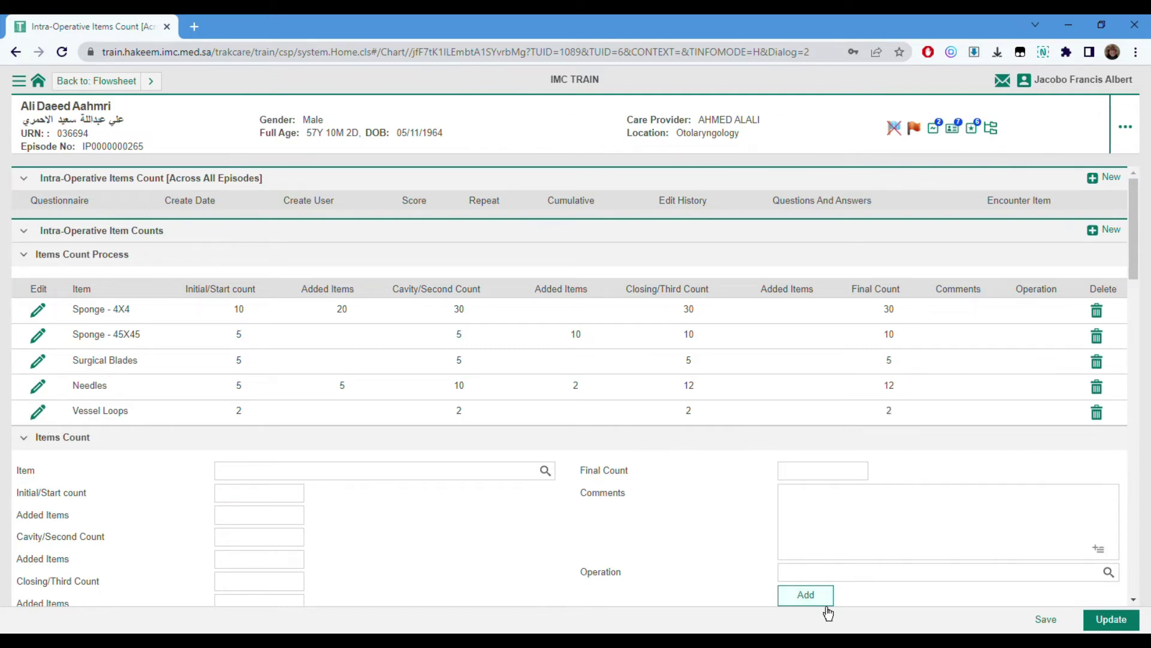
- Add ADENOTONSILLECTOMY SET 1 to Instruments Sets with an initial count of 25
scroll(575, 385, down, 7)
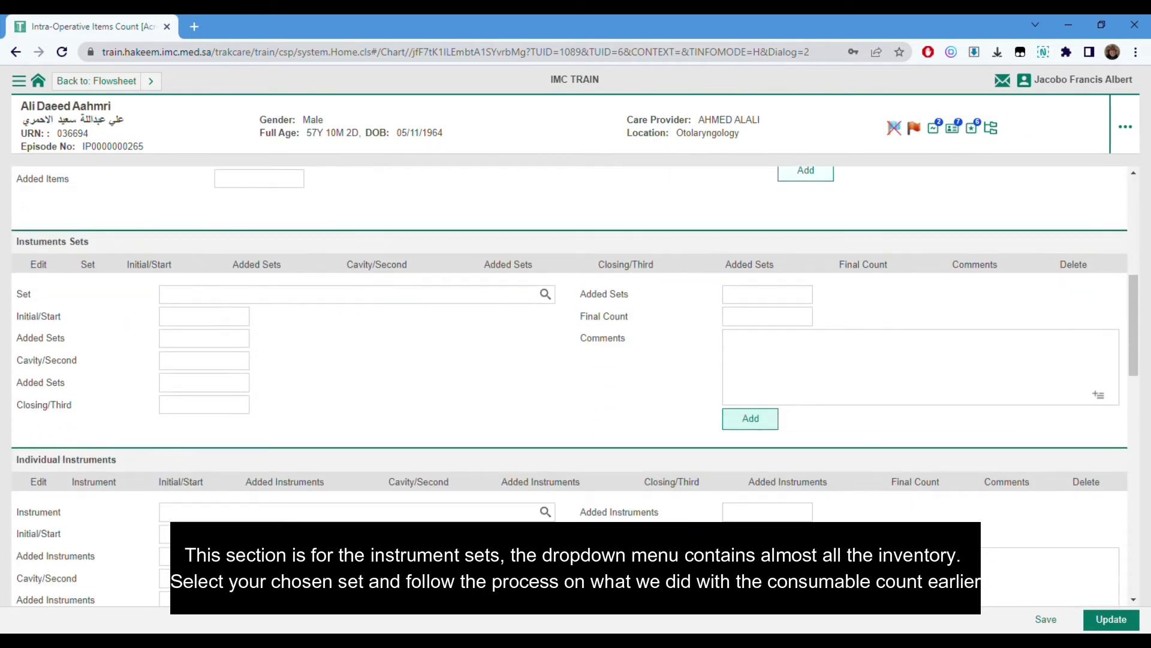
scroll(575, 385, down, 1)
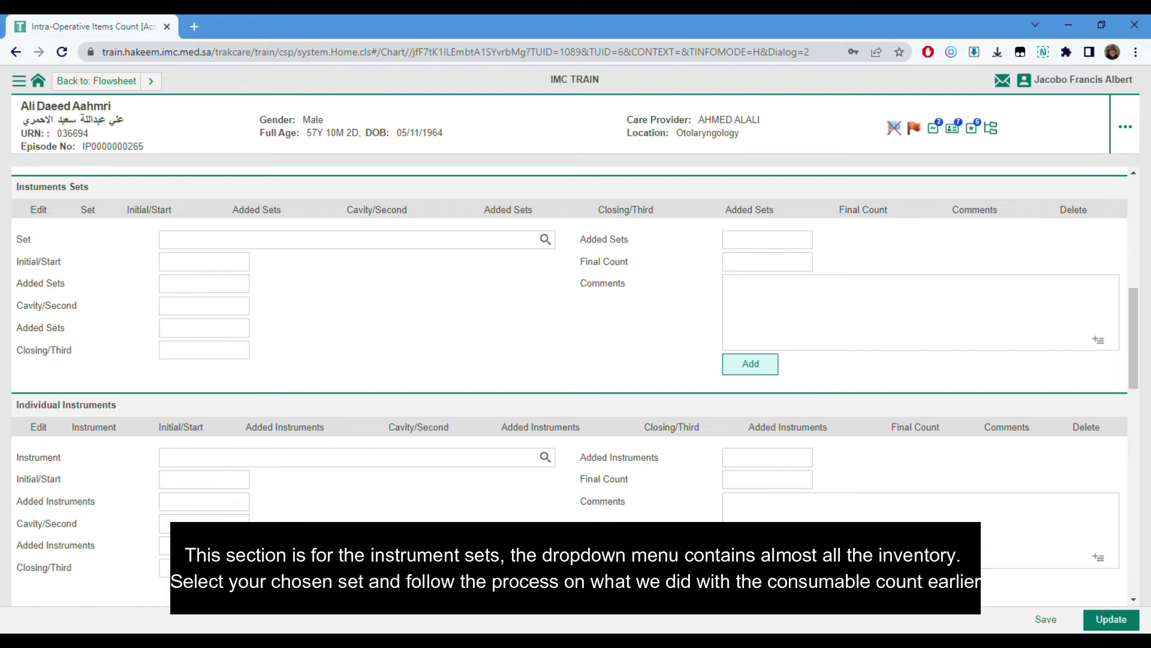
click(544, 238)
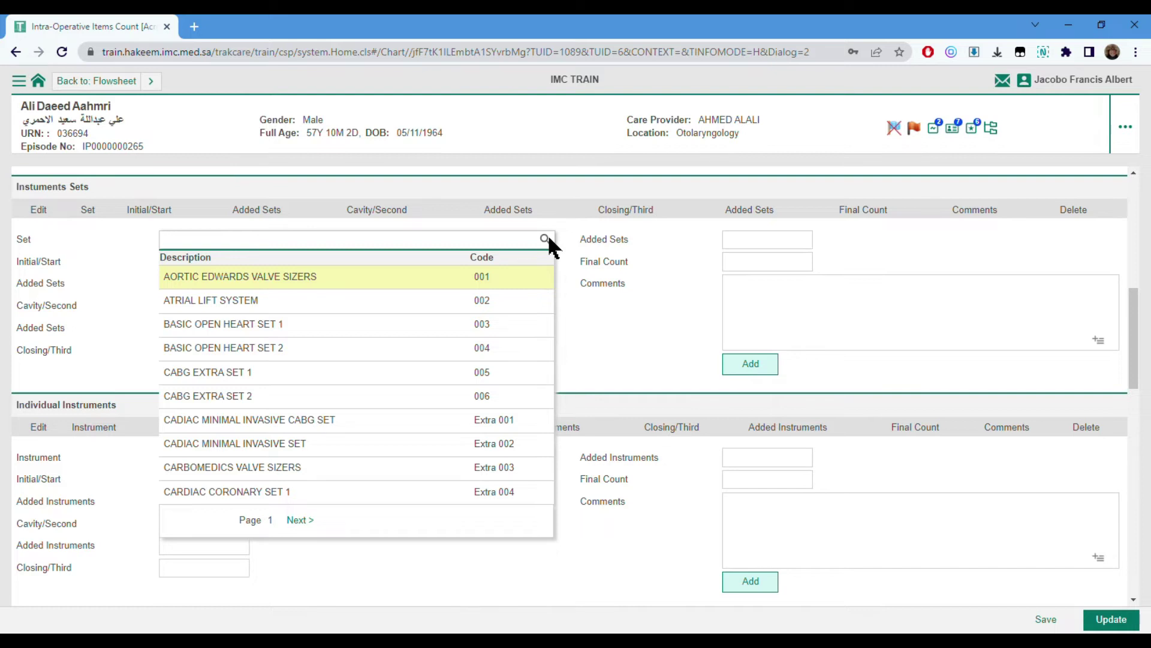
text(ade)
click(468, 283)
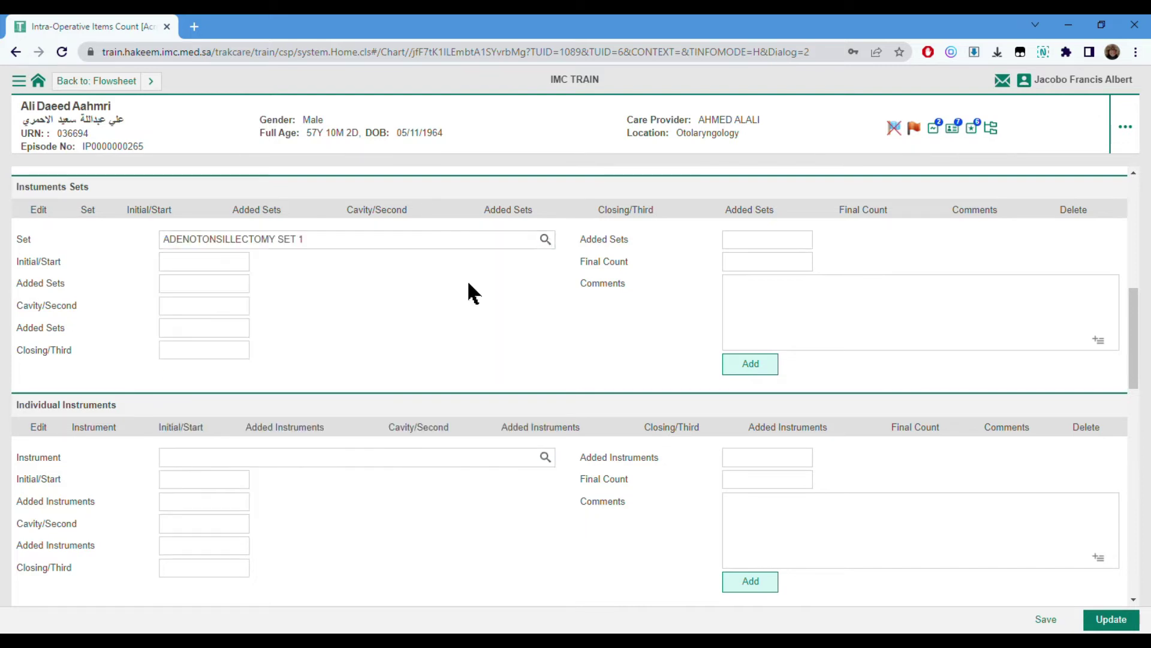
click(222, 264)
text(25)
click(759, 366)
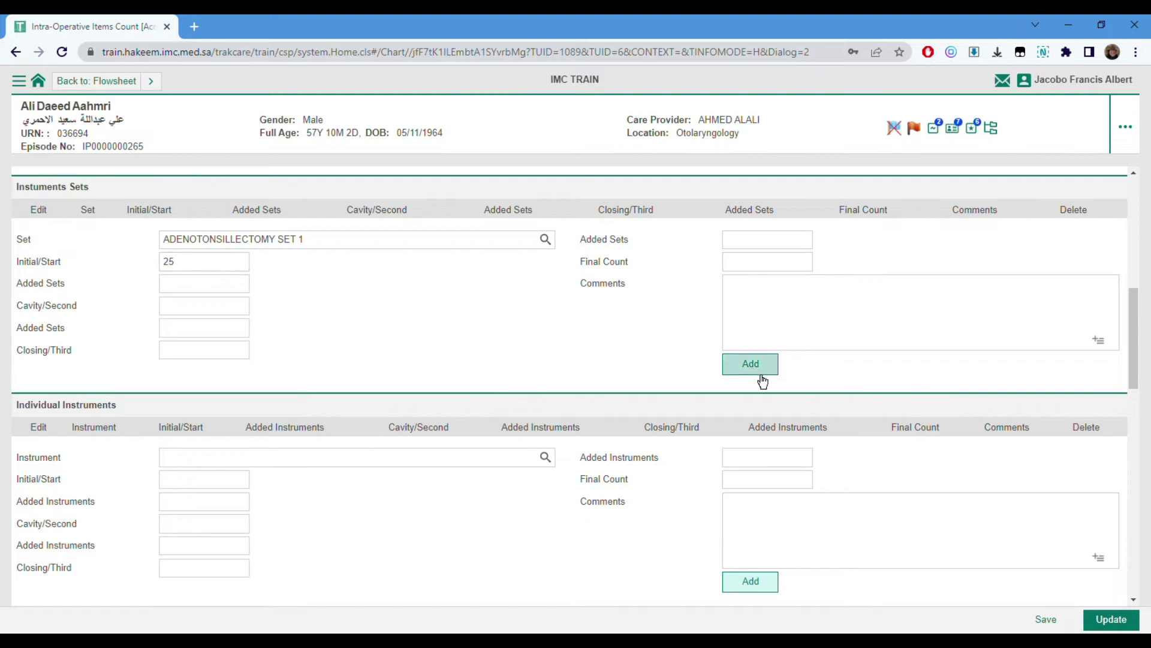
- Add MYRINGOTOMY SET 1 with an initial count of 15
click(542, 265)
text(myr)
click(367, 302)
click(219, 289)
text(15)
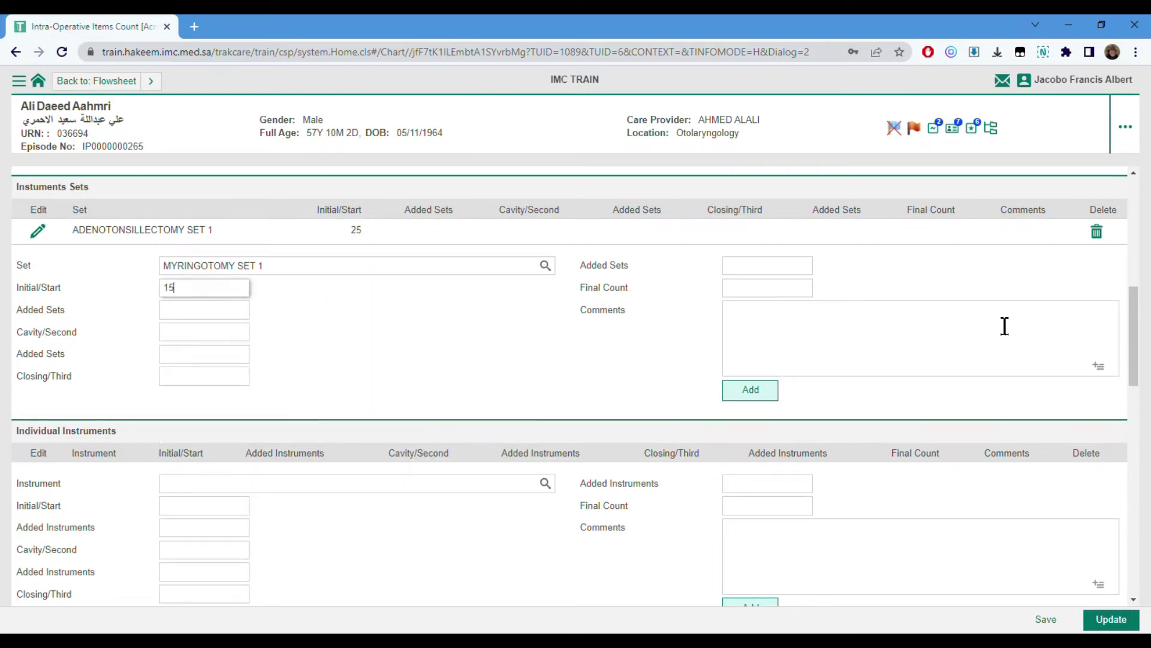
click(770, 391)
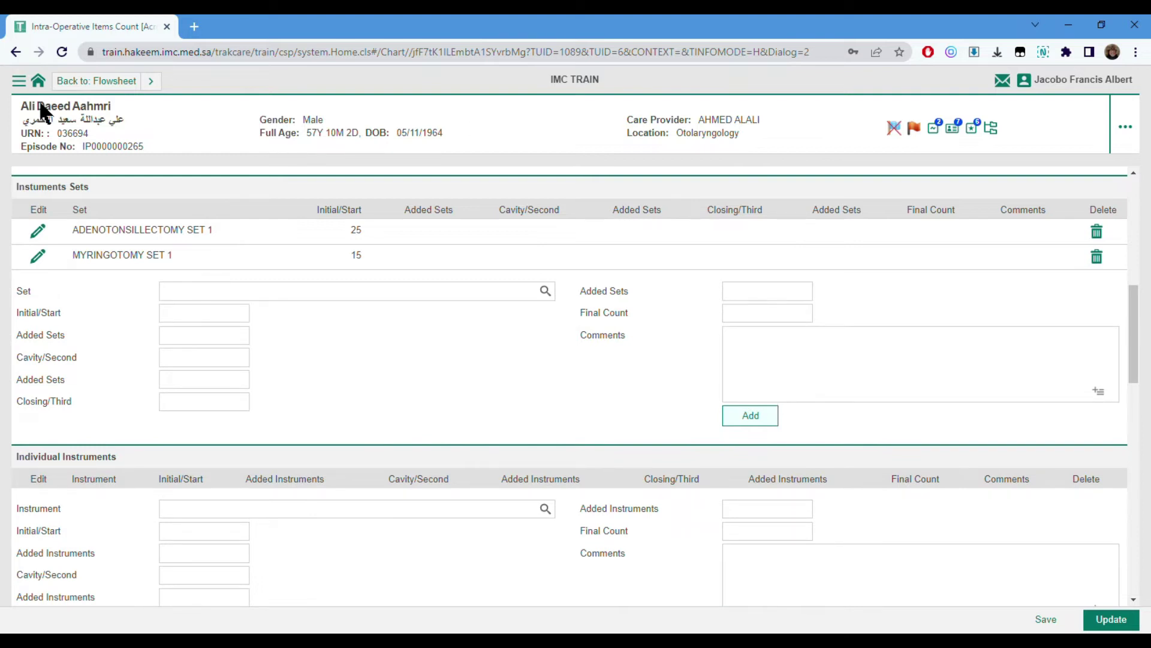
- Set ADENOTONSILLECTOMY SET 1's cavity, closing and final counts to 25
click(40, 231)
click(192, 360)
text(25)
click(220, 403)
text(25)
click(747, 315)
text(25)
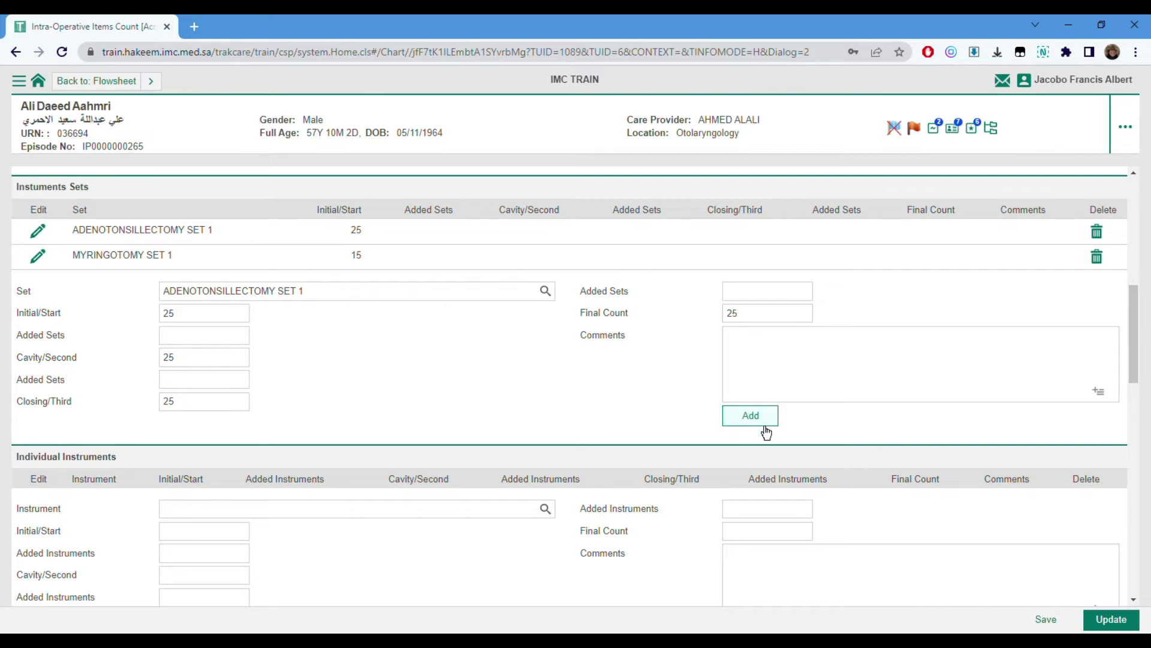
click(756, 418)
- Set MYRINGOTOMY SET 1's cavity, closing and final counts to 15
click(40, 257)
click(201, 360)
text(15)
click(198, 407)
text(15)
click(797, 314)
text(15)
click(771, 423)
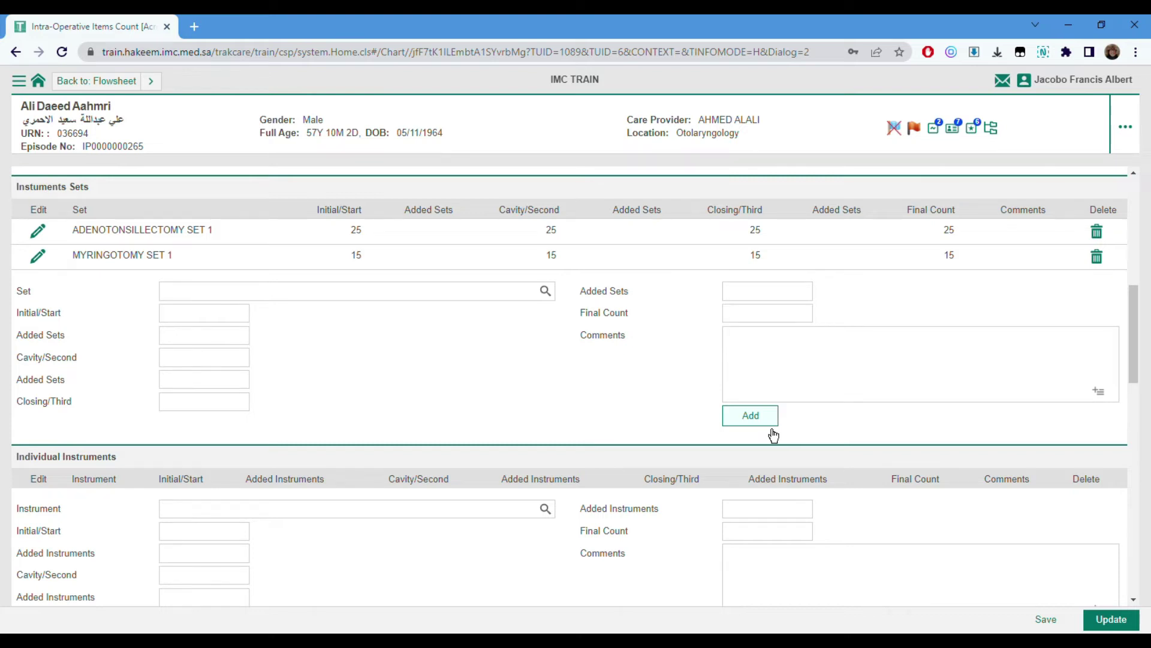
- Add a Sponge Forcep row, found by searching SPO, with an Initial/Start count of 2
scroll(773, 436, down, 4)
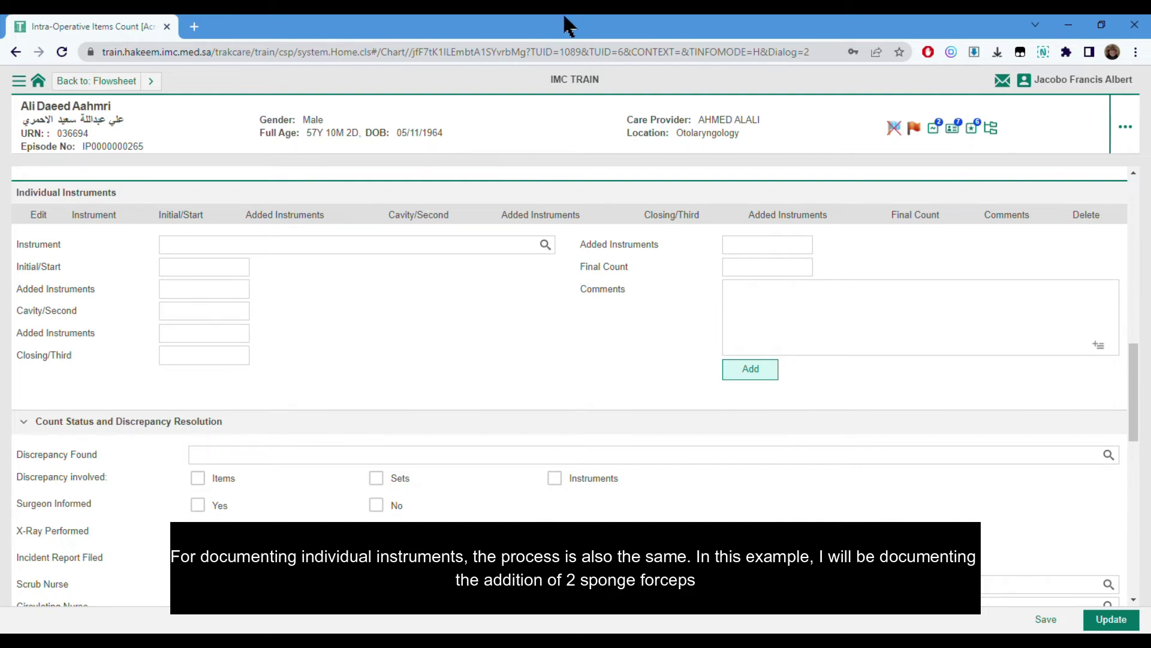
click(544, 248)
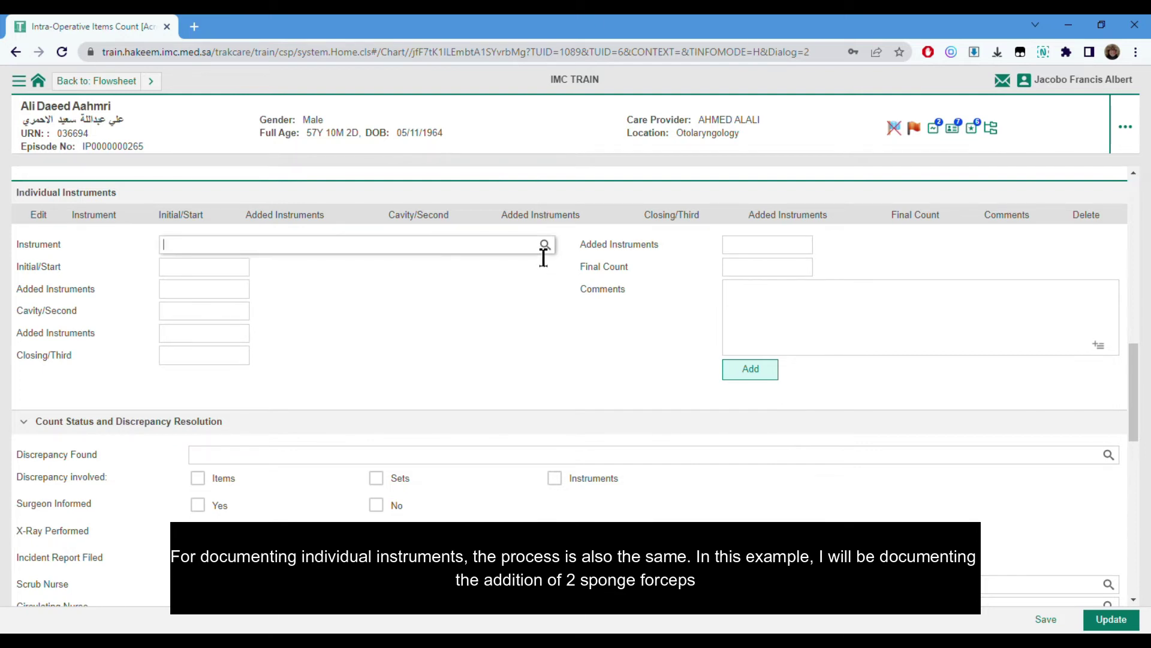
click(540, 247)
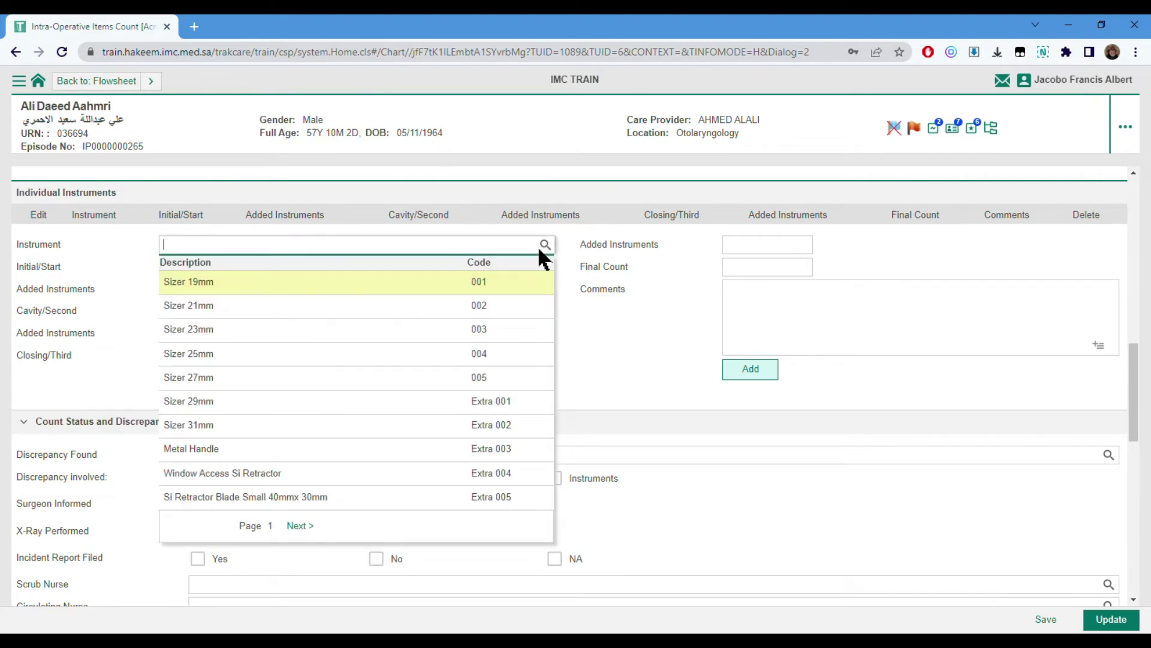
text(SPO)
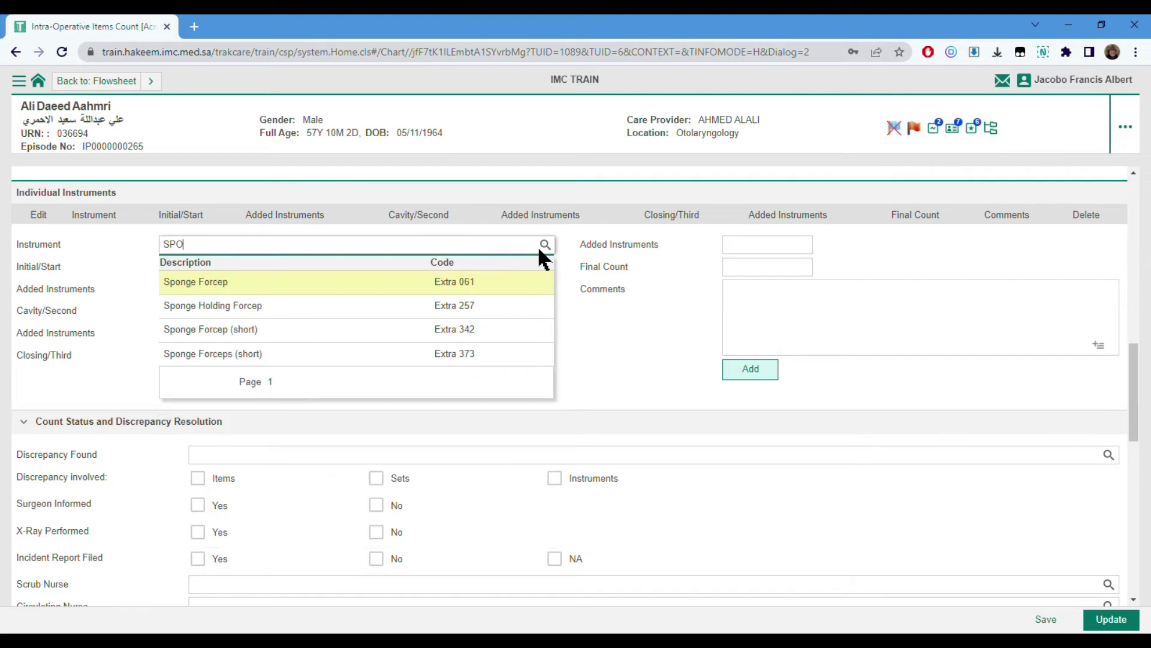
click(251, 292)
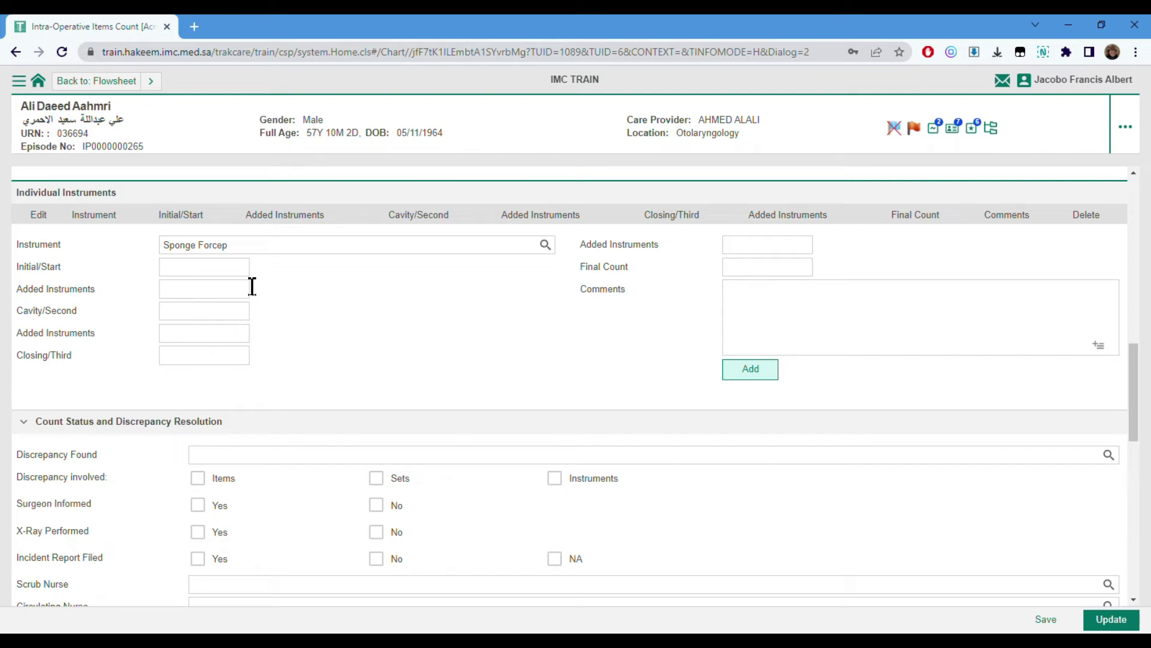
click(223, 267)
text(2)
click(772, 368)
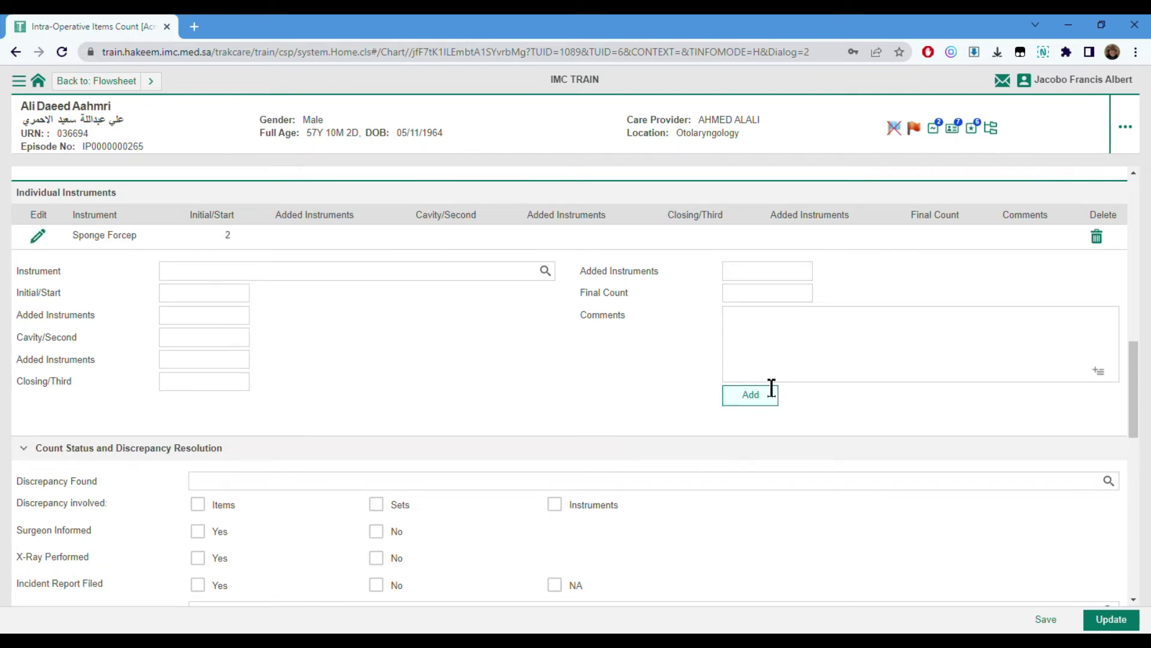
- Set the Sponge Forcep Cavity/Second, Closing/Third and Final counts to 2 each
click(42, 239)
click(180, 337)
text(2)
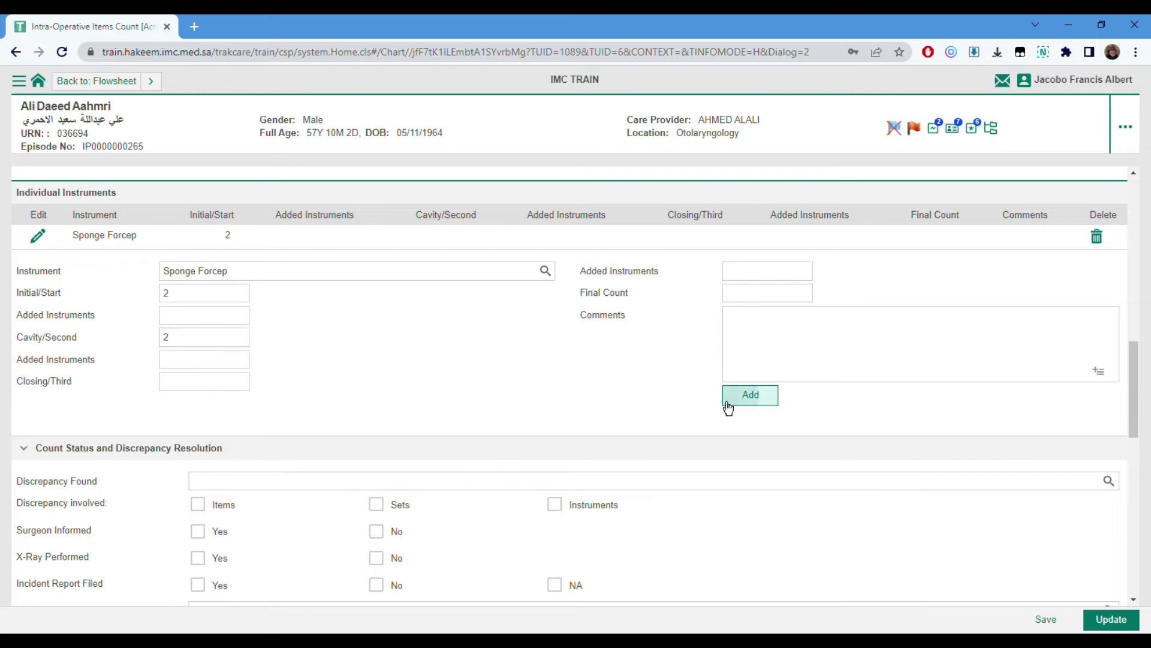
click(198, 383)
text(2)
click(757, 399)
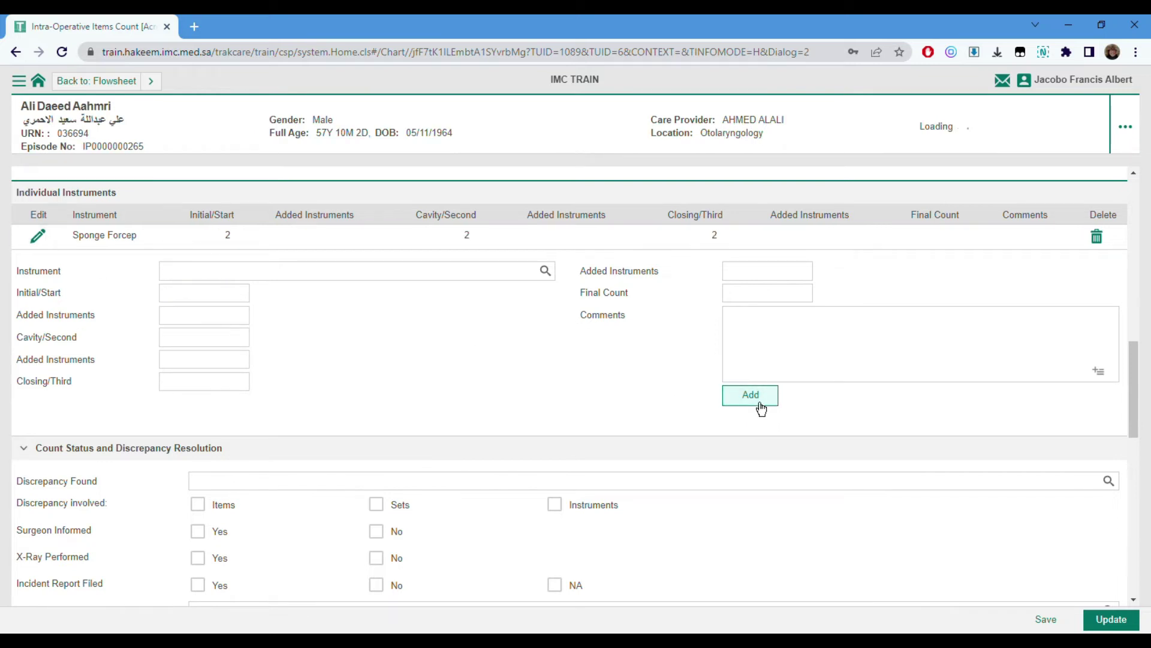
click(42, 241)
click(773, 293)
text(2)
click(771, 402)
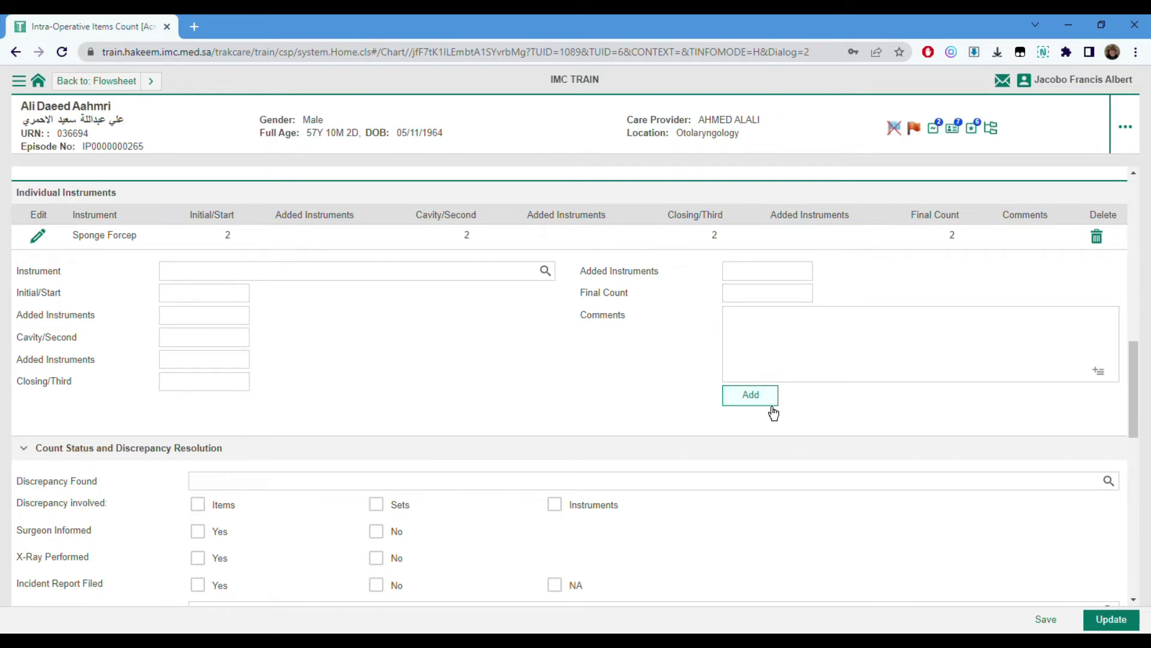
scroll(783, 401, down, 4)
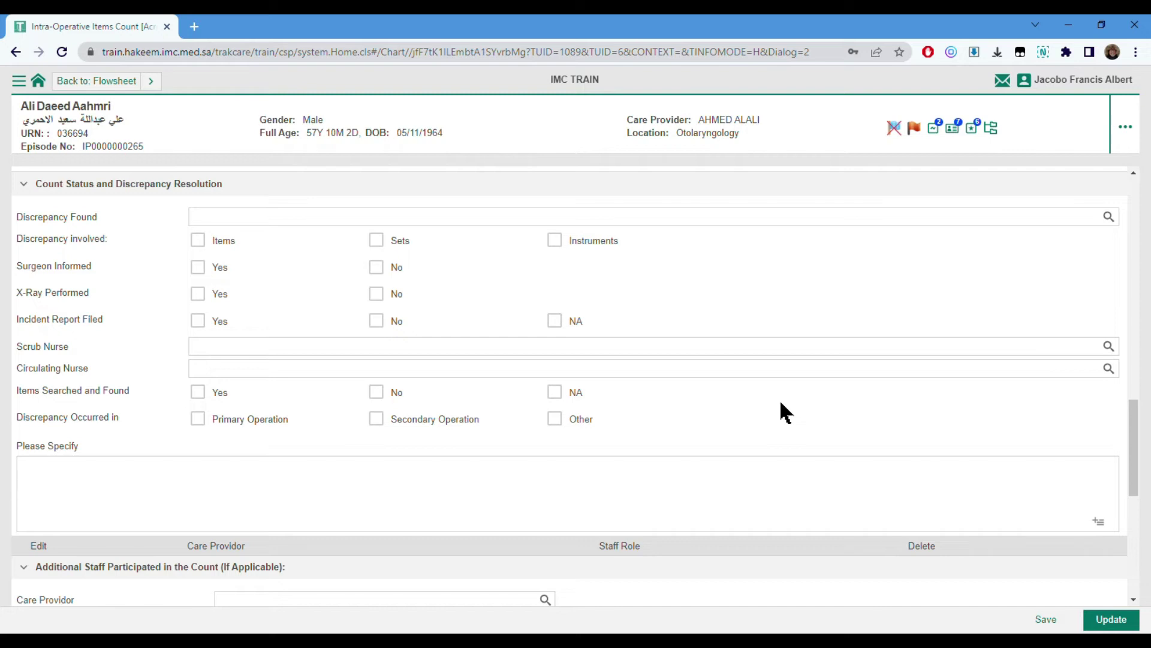
scroll(780, 403, down, 5)
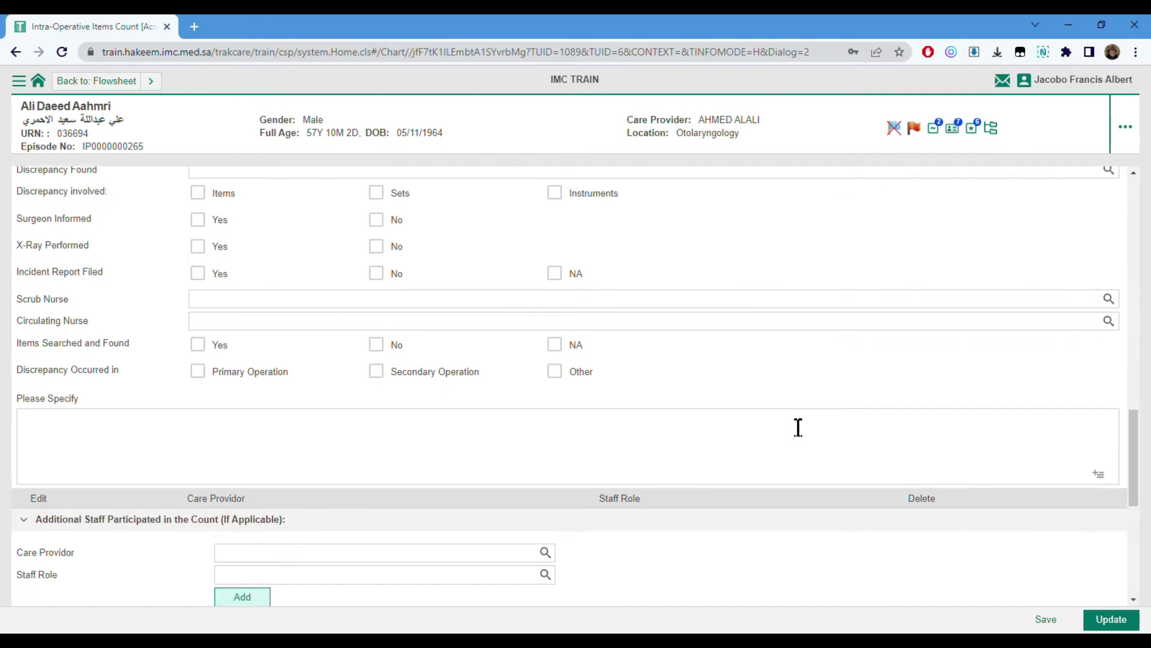
scroll(779, 411, down, 2)
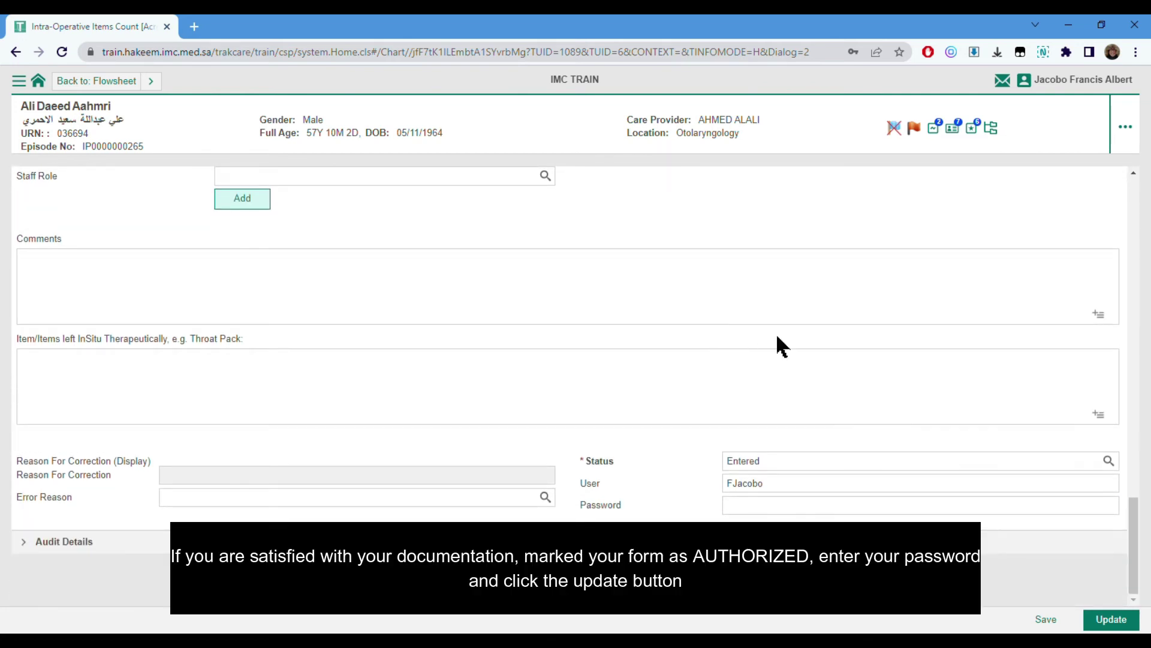
- Set Status to Authorised and submit the form, re-entering the password after the Invalid Password error
click(1110, 461)
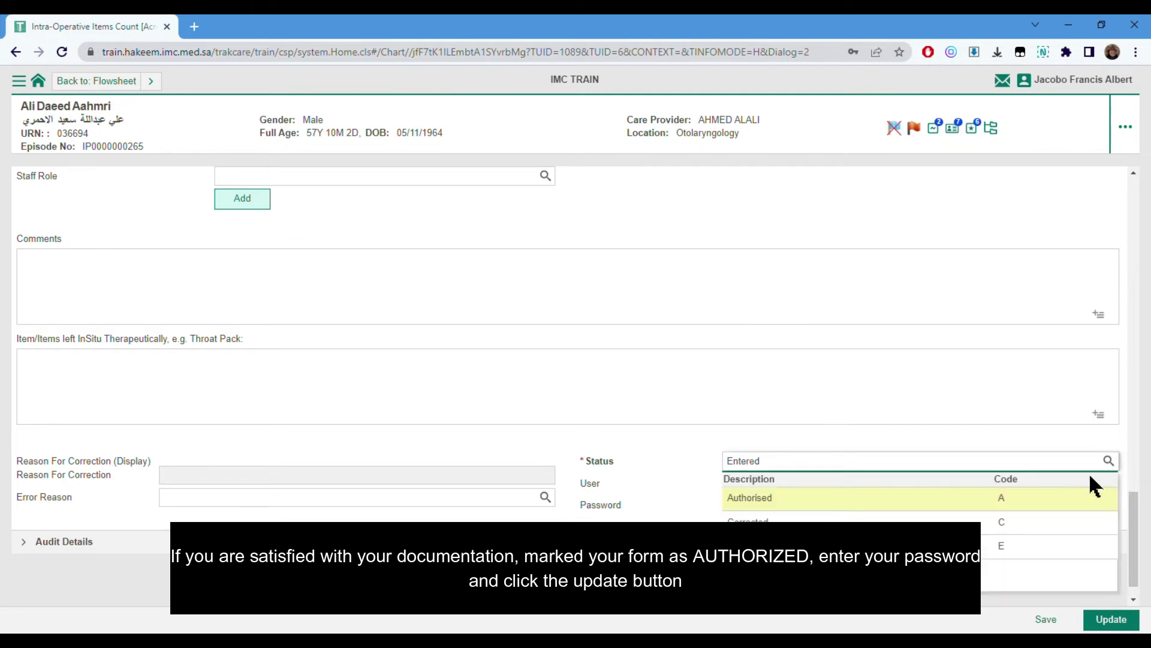
click(987, 509)
click(939, 510)
text(••••••••••)
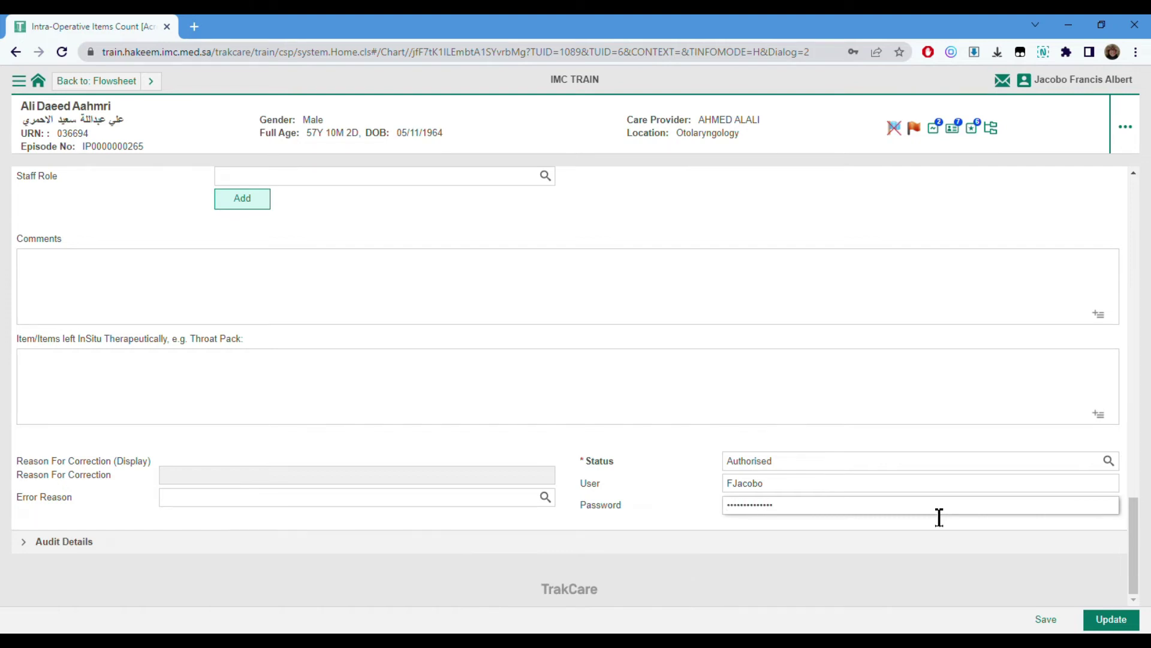
click(1108, 621)
drag(804, 511, 682, 504)
text(•)
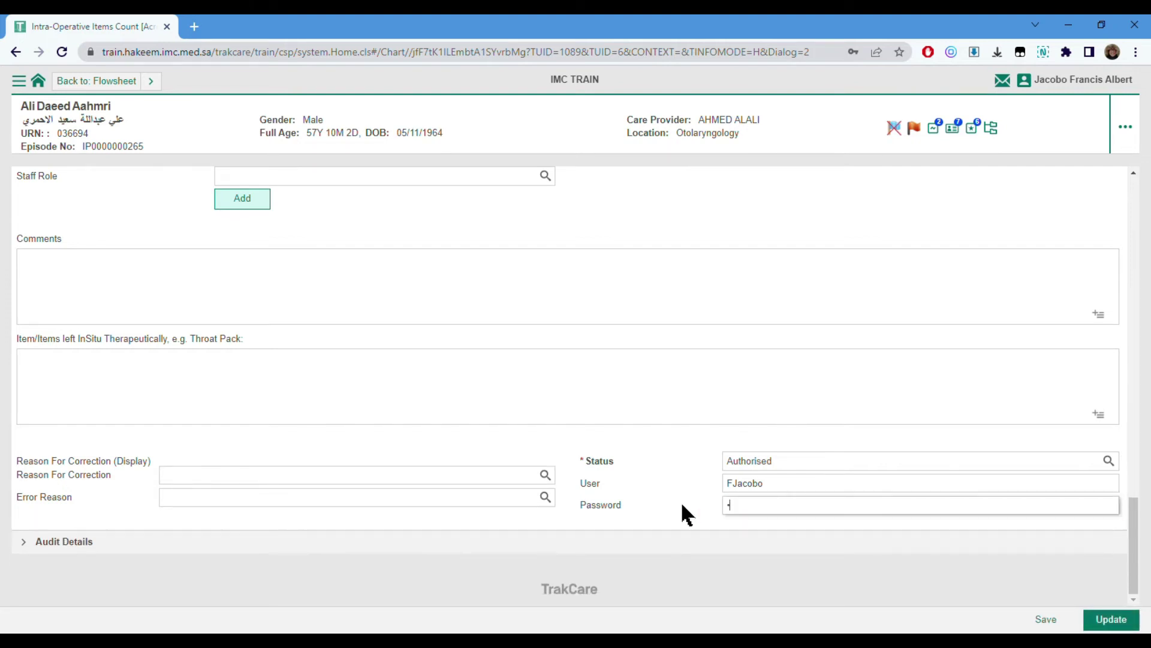
text(••••••••••••)
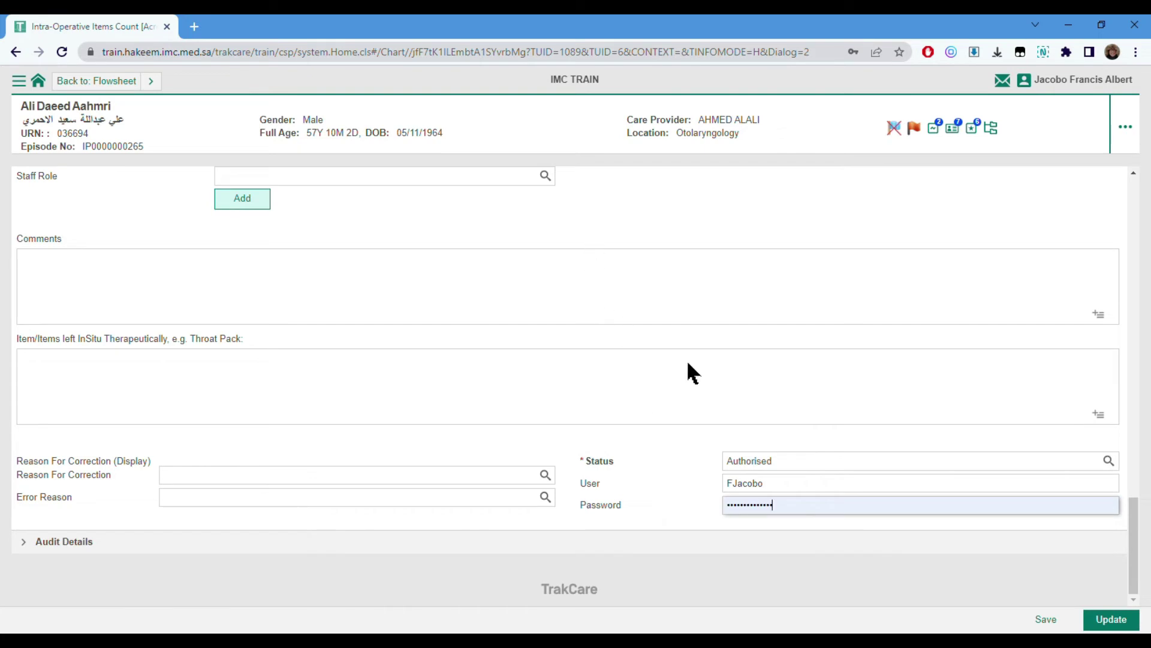
click(1106, 620)
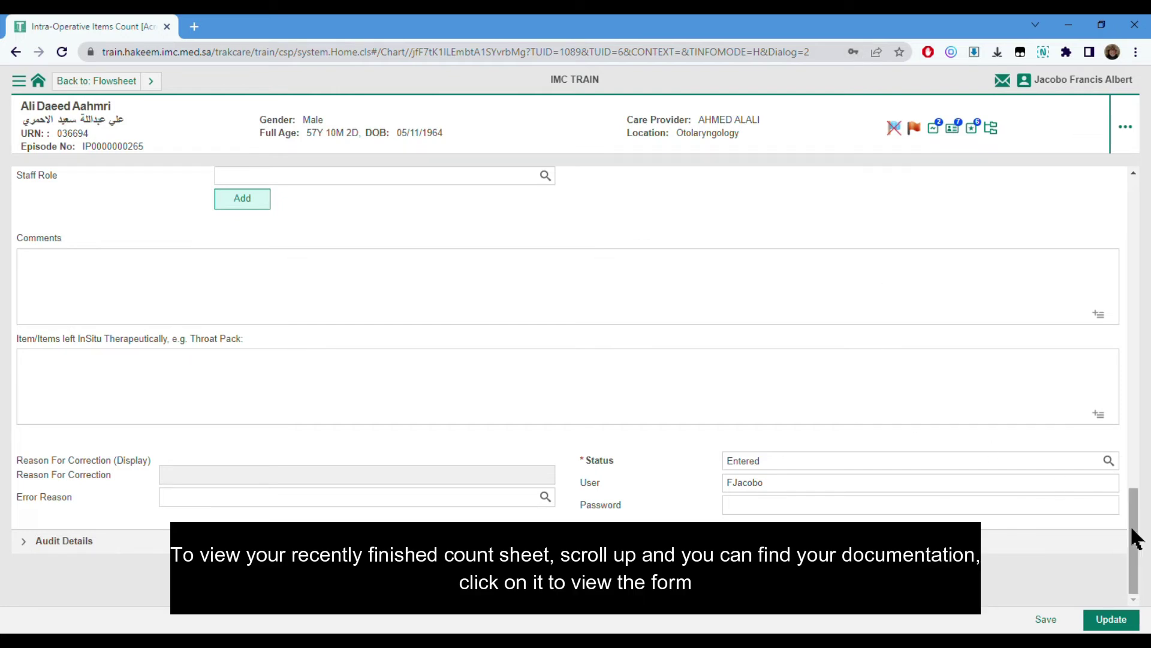
- Open the new Intra-Operative Item Count record and review its locked, greyed-out counts
drag(1135, 537, 1135, 192)
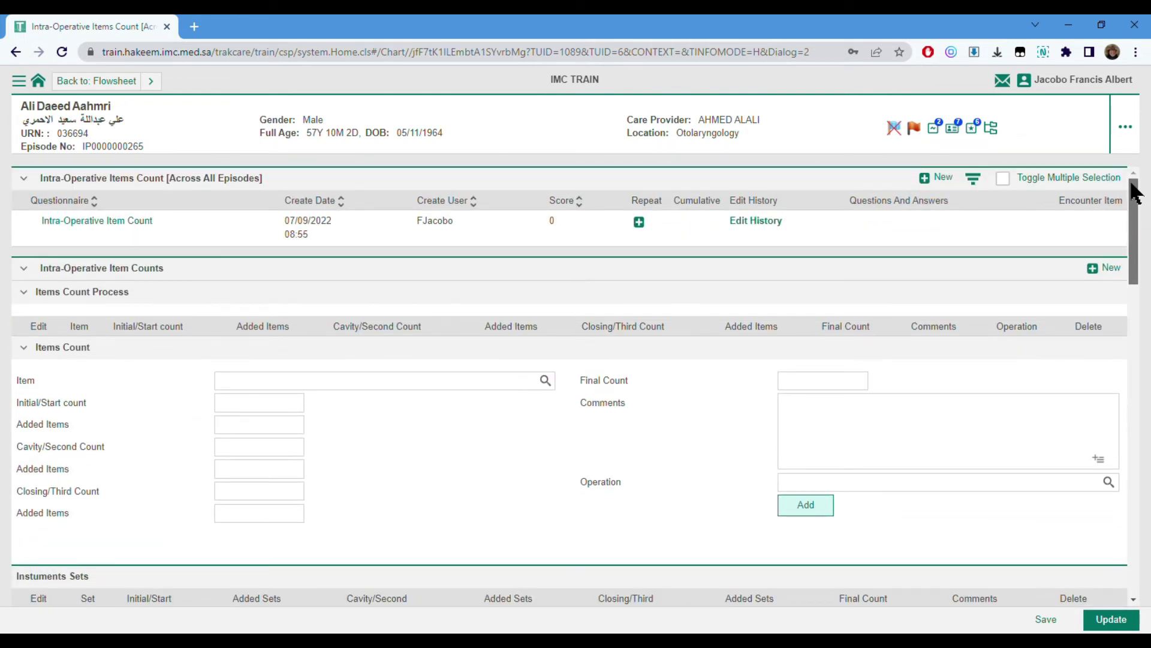
click(144, 236)
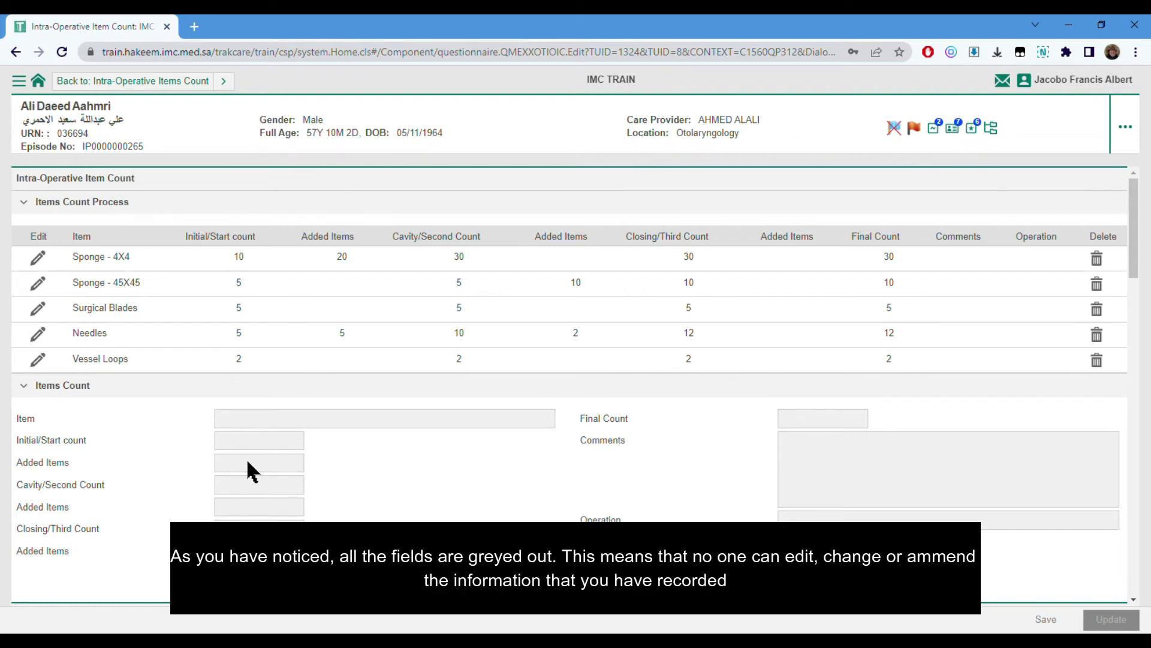
scroll(242, 476, down, 5)
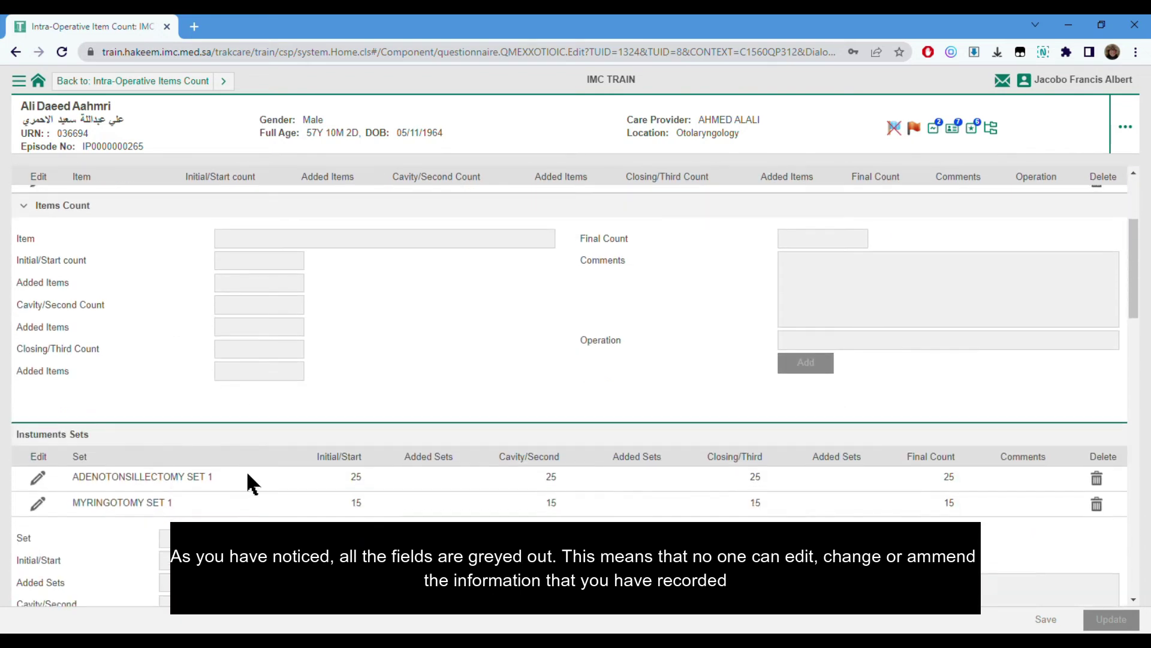
scroll(242, 470, down, 5)
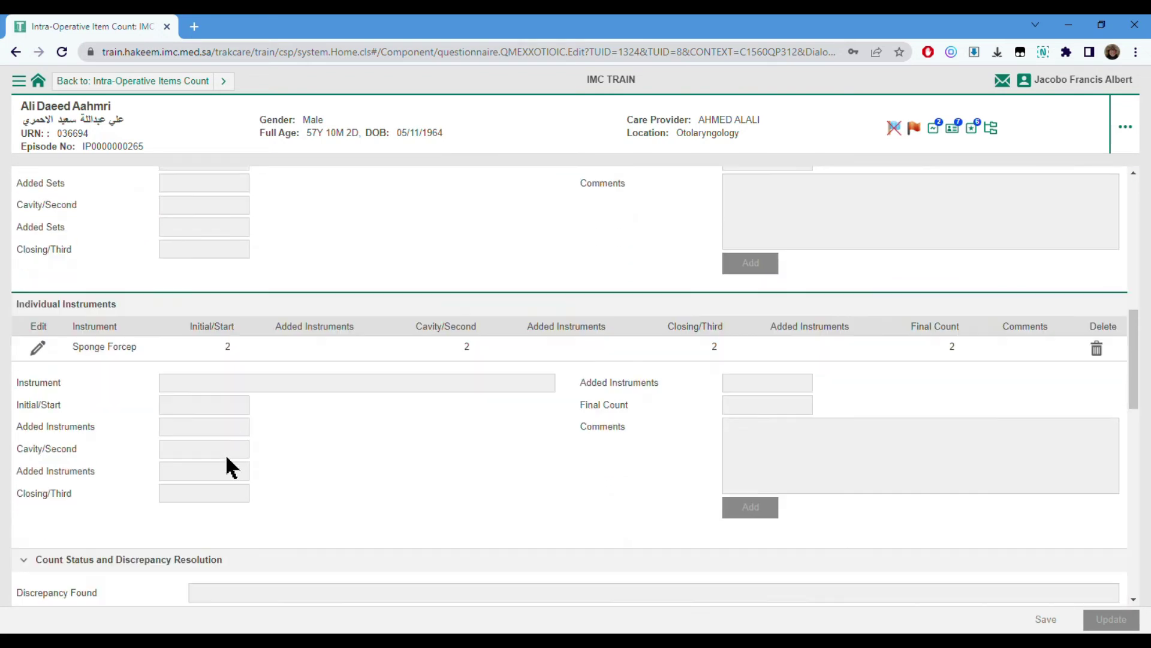
scroll(226, 457, down, 5)
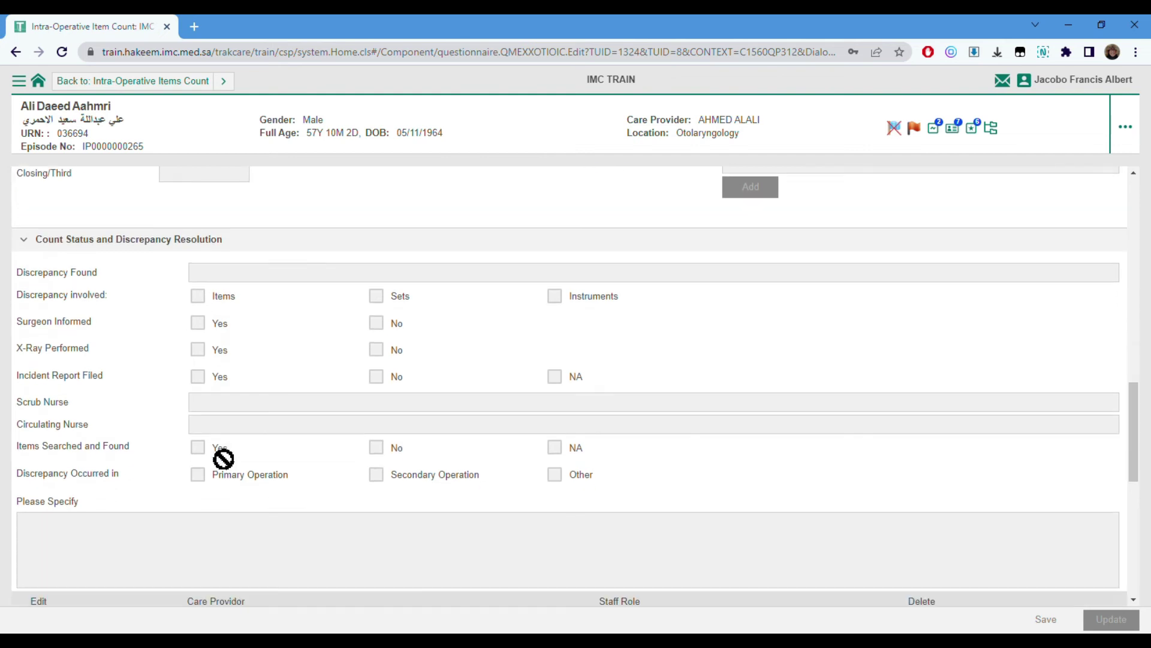
scroll(211, 440, down, 3)
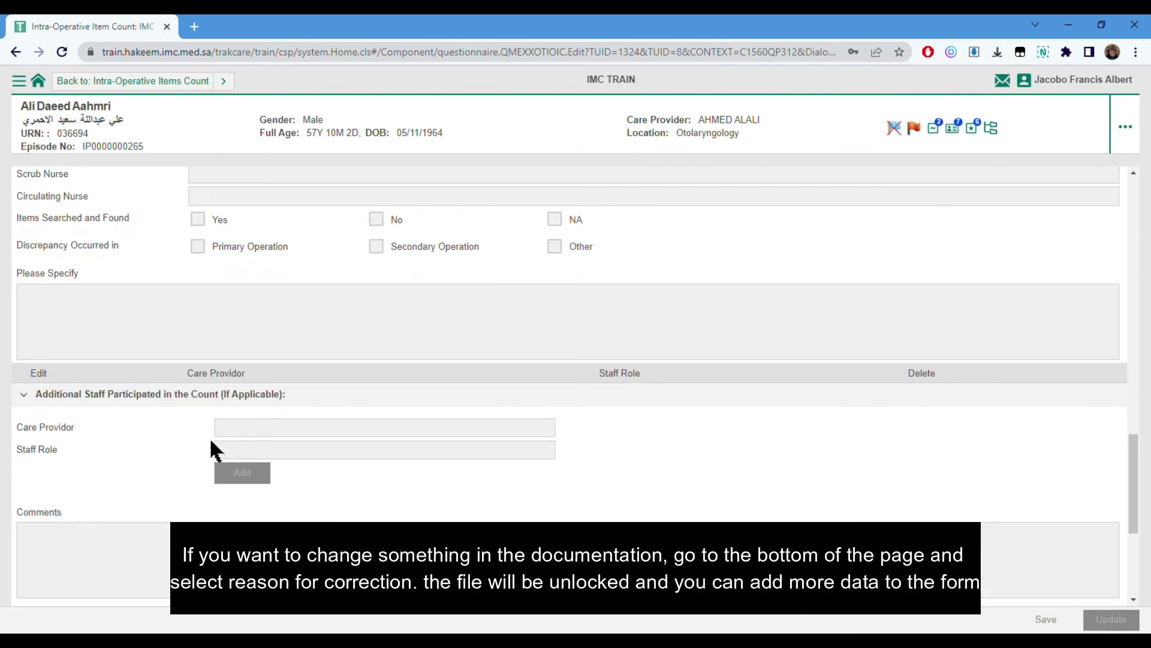
scroll(211, 440, down, 4)
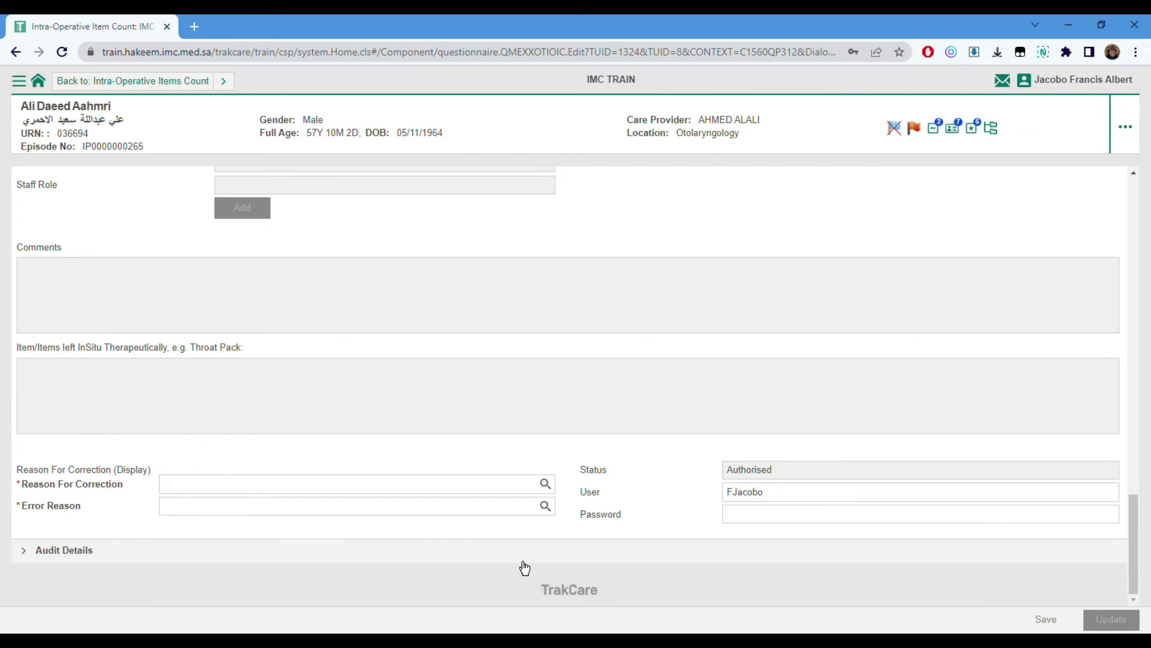
- Choose Value Errors from the Reason For Correction list
click(545, 483)
scroll(552, 491, down, 2)
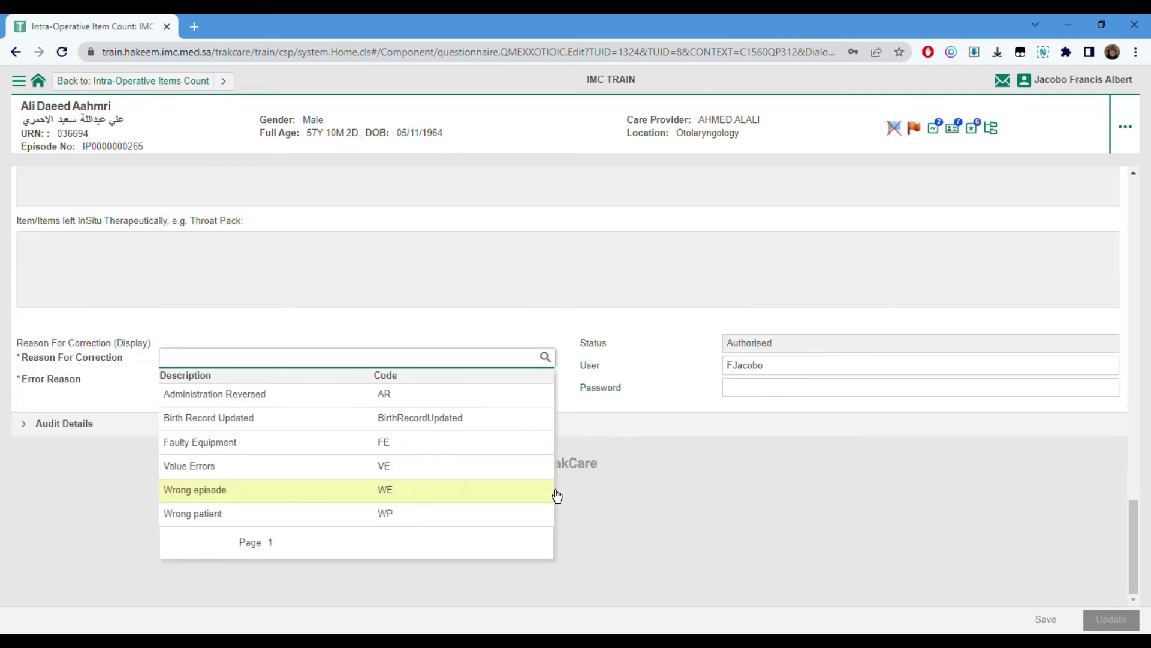
click(499, 481)
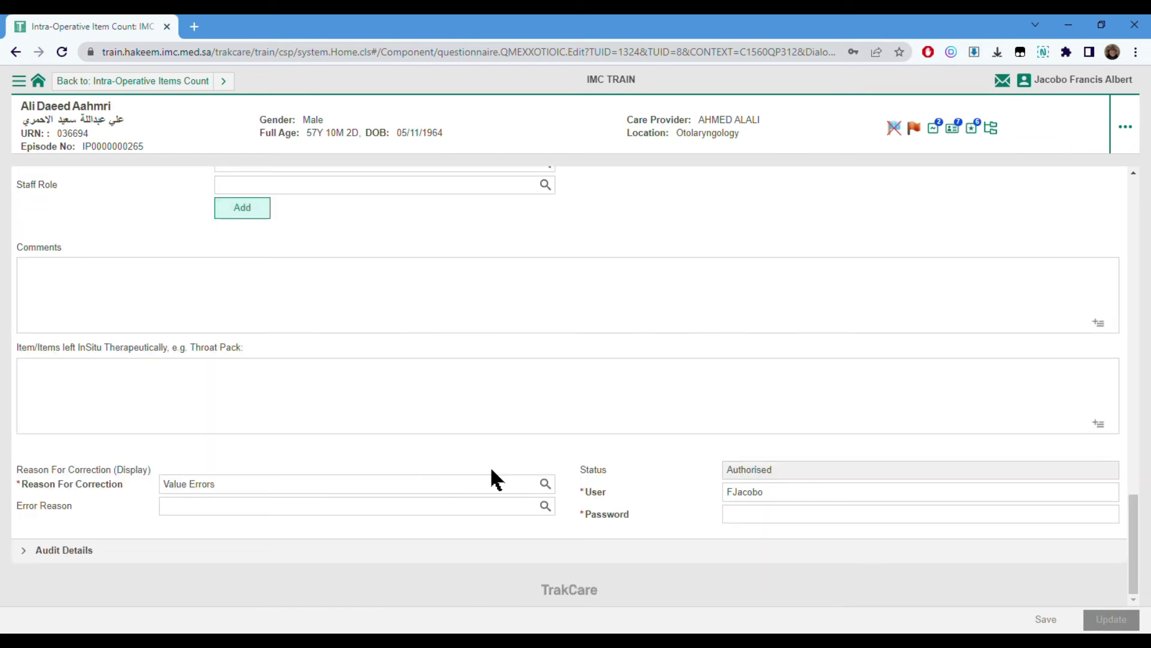
- Enter "1 throatpack with patient" in the Item/Items left InSitu field
scroll(491, 470, up, 3)
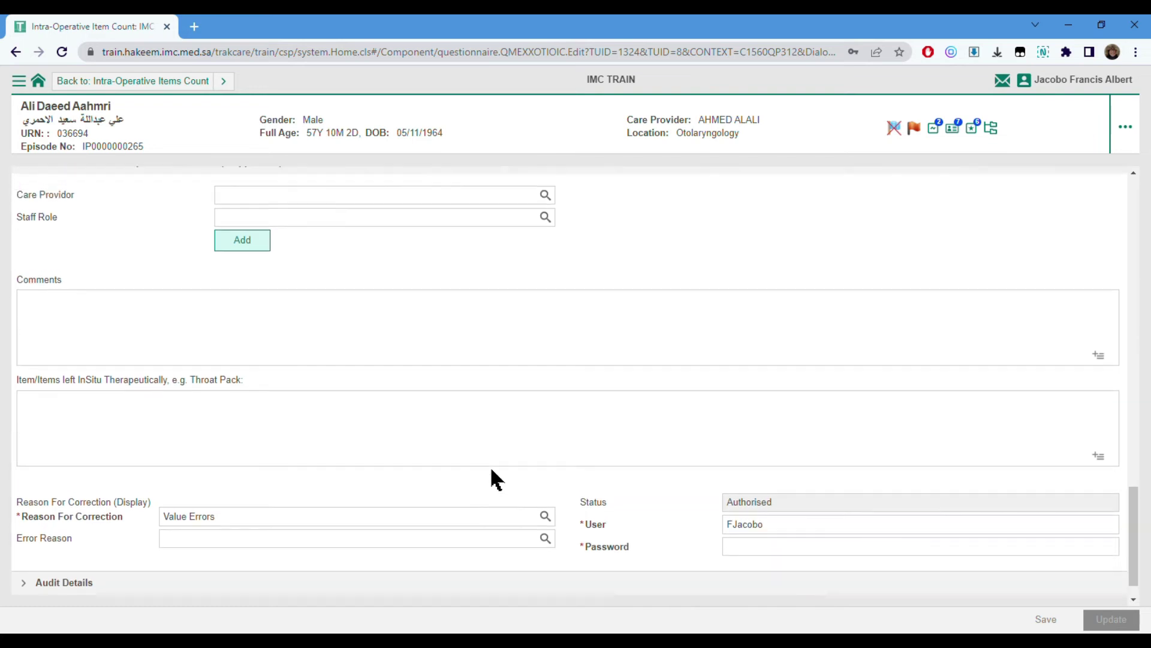
scroll(491, 471, up, 4)
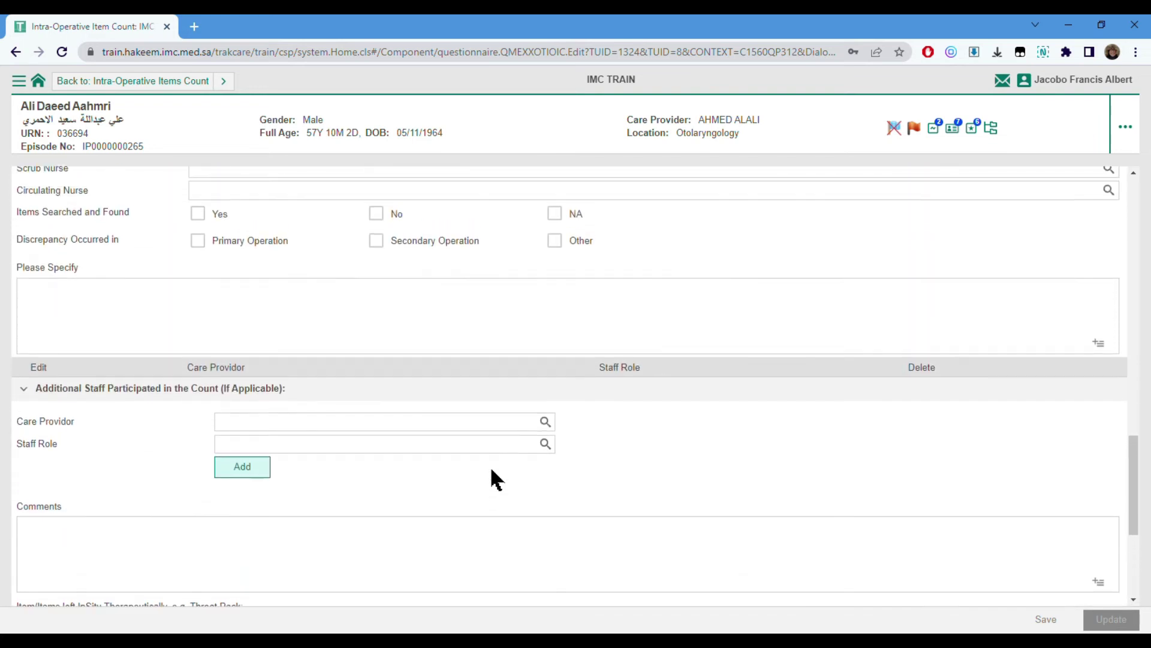
scroll(492, 471, up, 3)
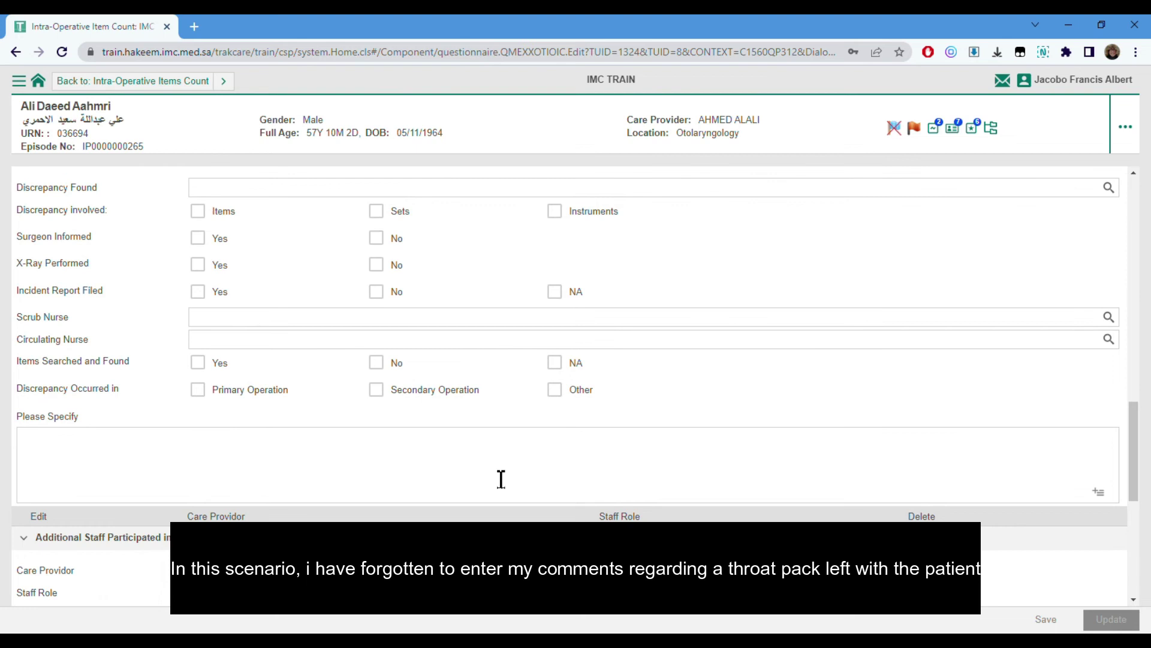
scroll(501, 479, up, 3)
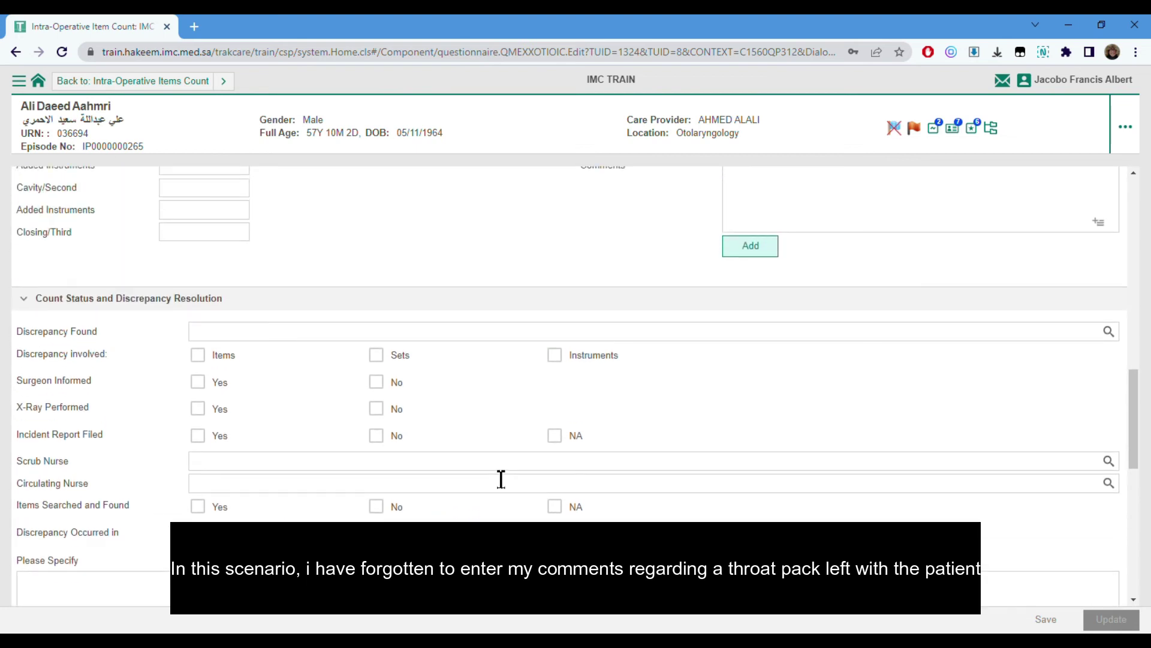
scroll(498, 476, up, 10)
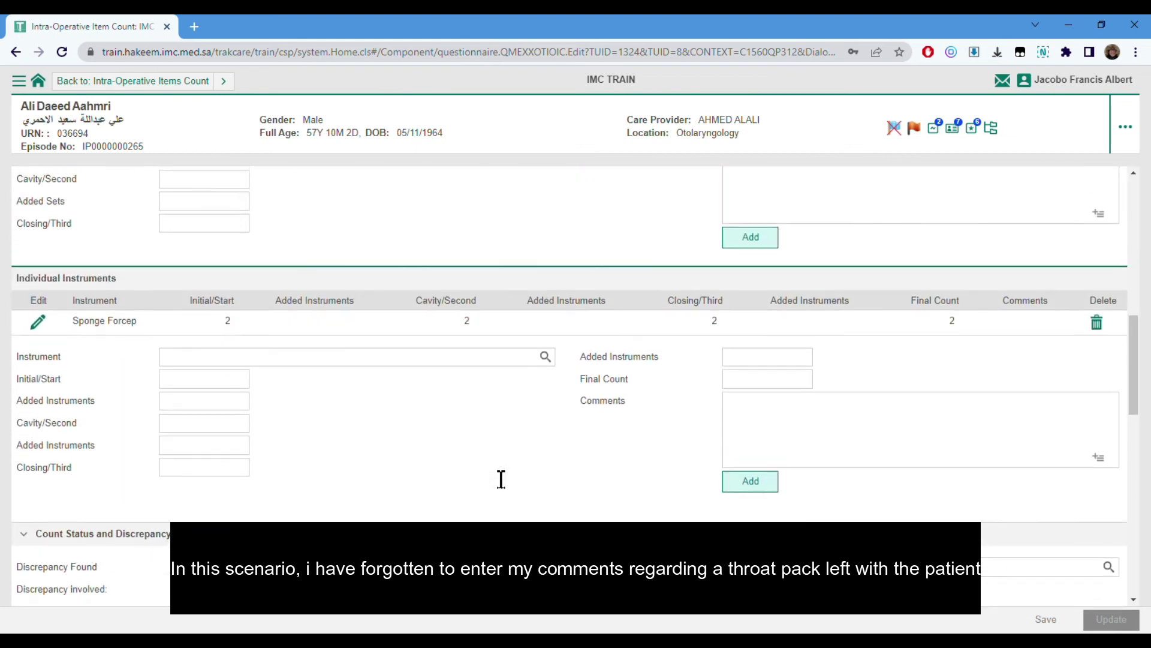
scroll(491, 466, up, 1)
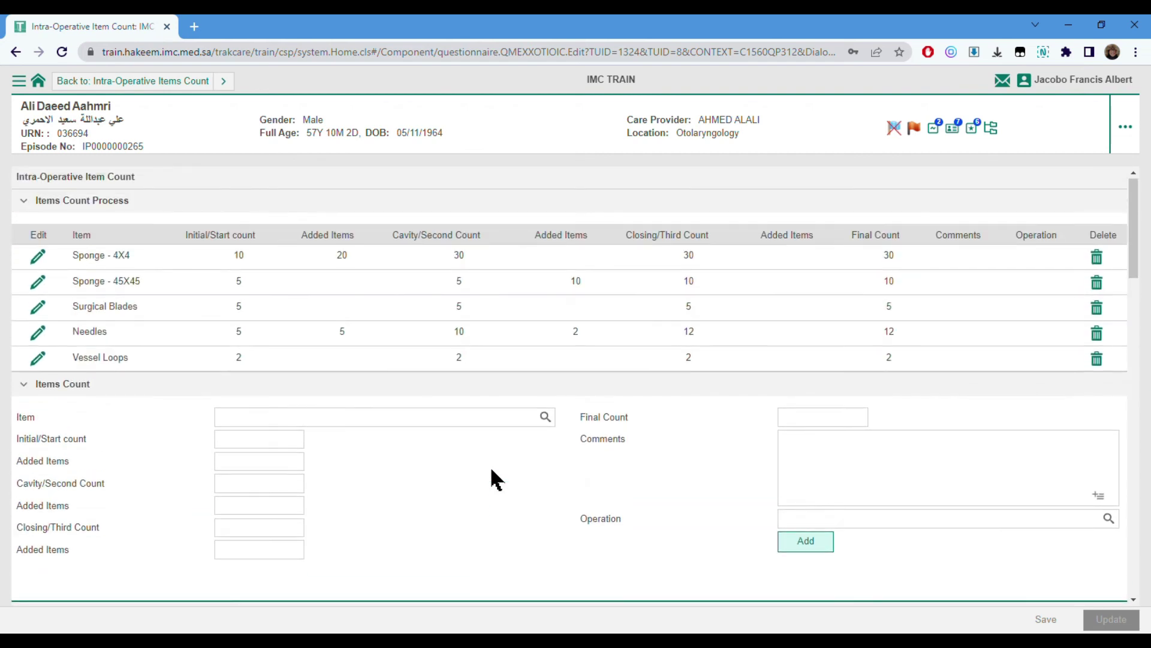
scroll(490, 466, down, 15)
scroll(505, 480, down, 7)
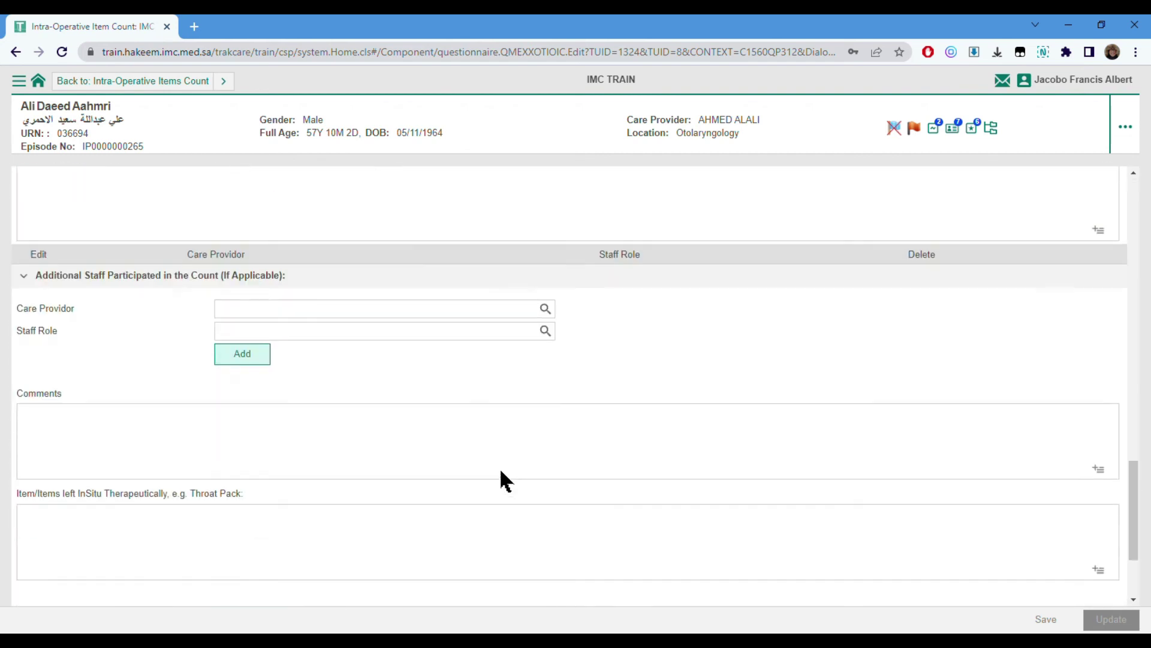
click(497, 406)
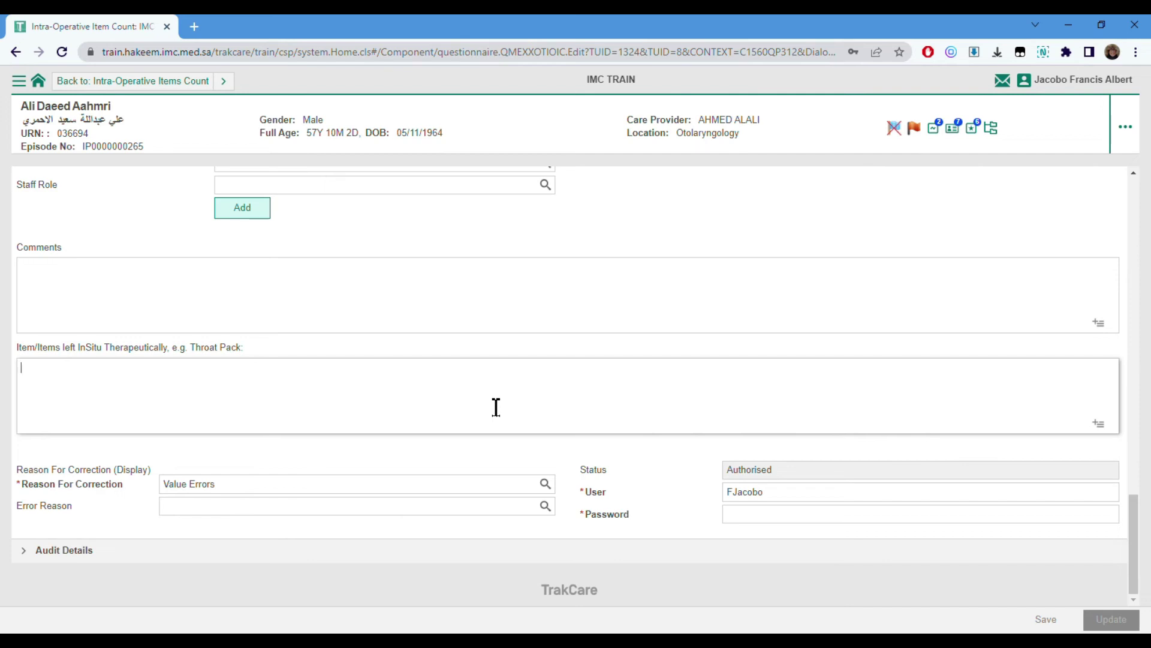
text(1 throatpack with patient)
- Sign the correction with the user's password and submit the updated form
click(751, 515)
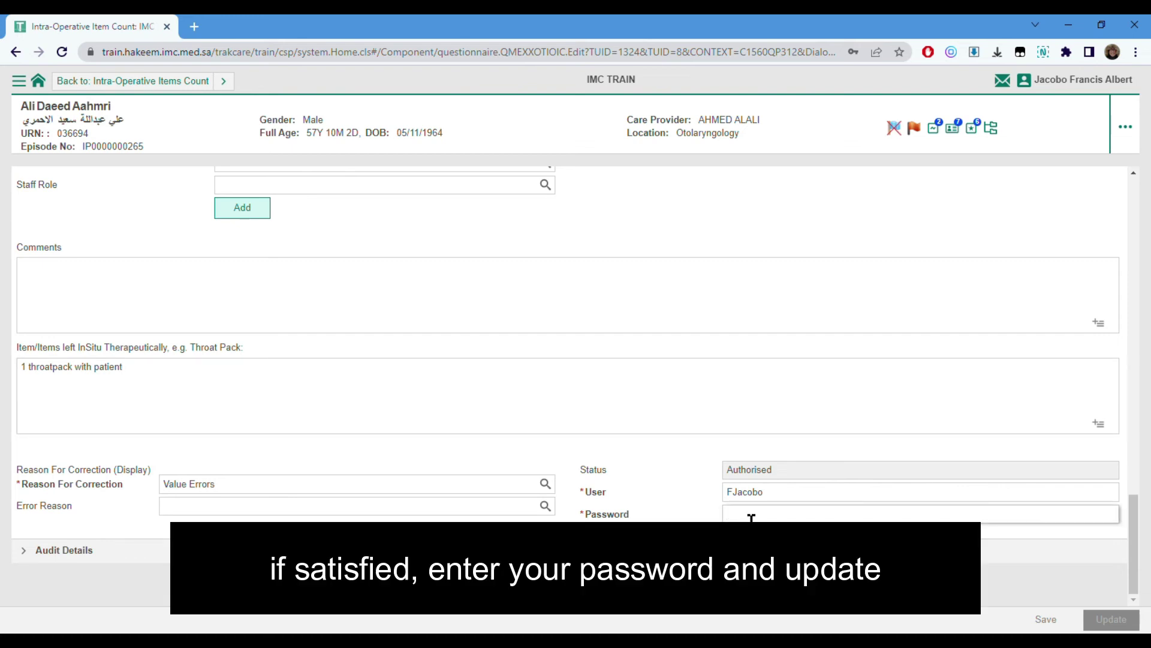
text(123456789)
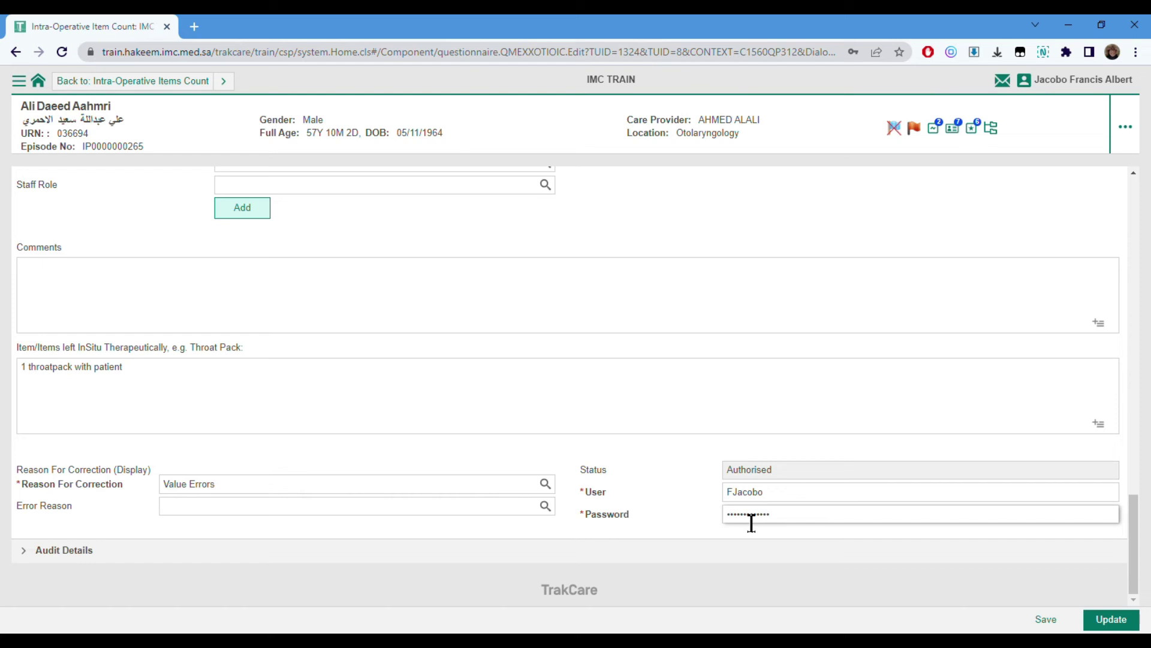
click(1097, 630)
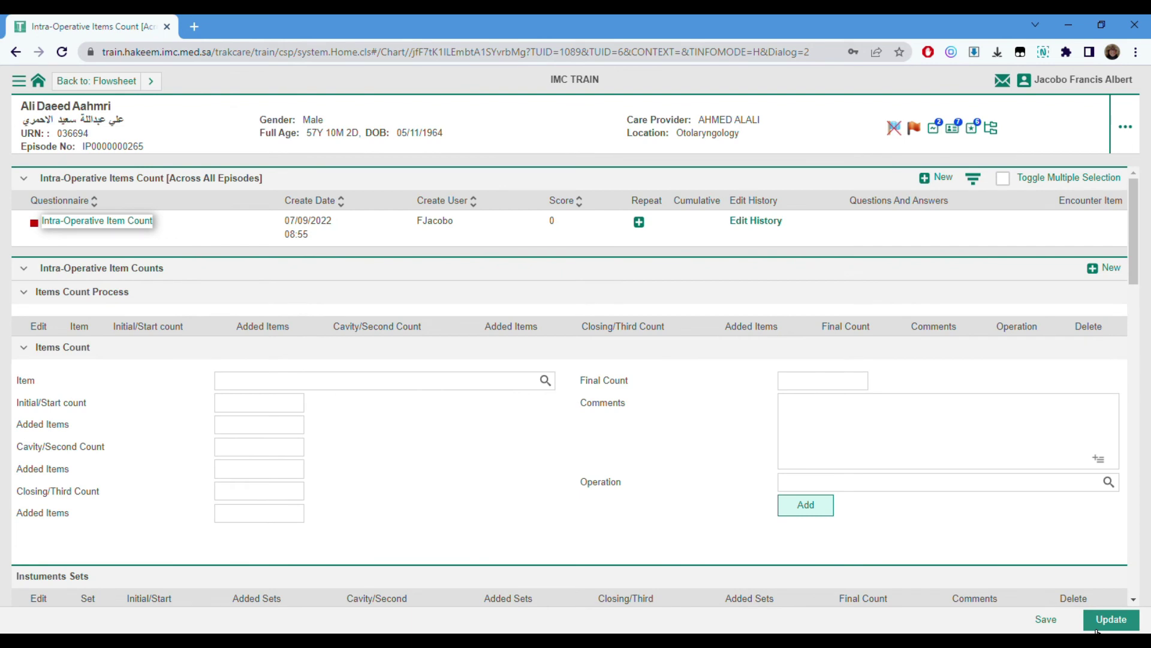
- Reopen the Intra-Operative Item Count record and check its Corrected status and throat-pack note
click(114, 223)
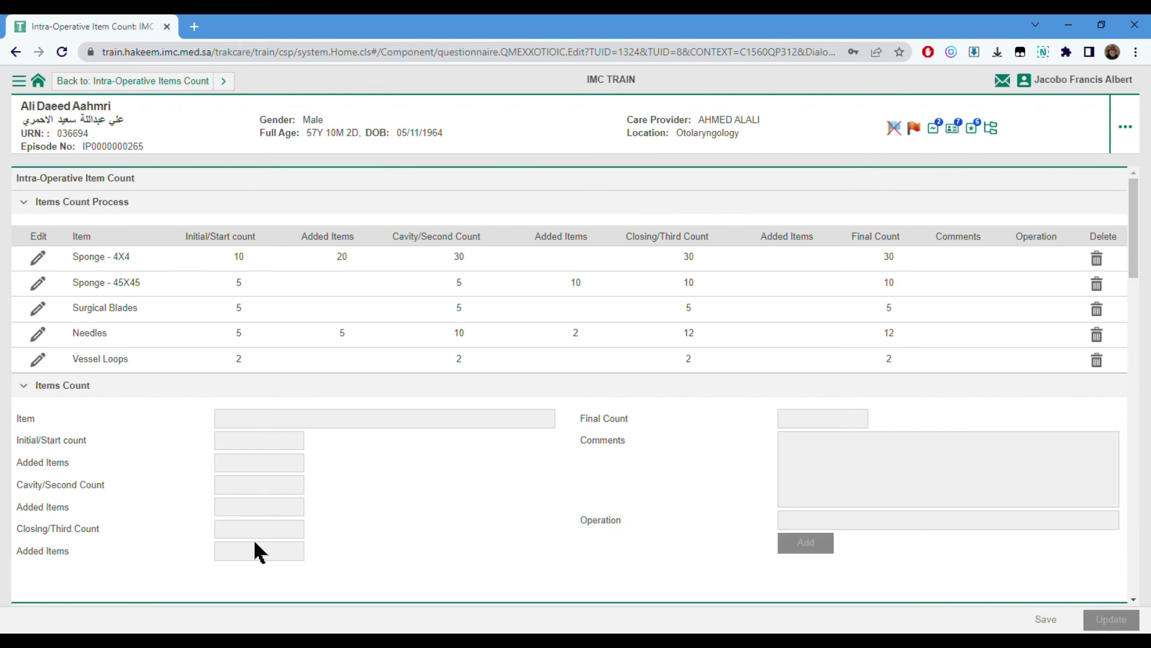
scroll(261, 520, down, 4)
scroll(262, 522, down, 7)
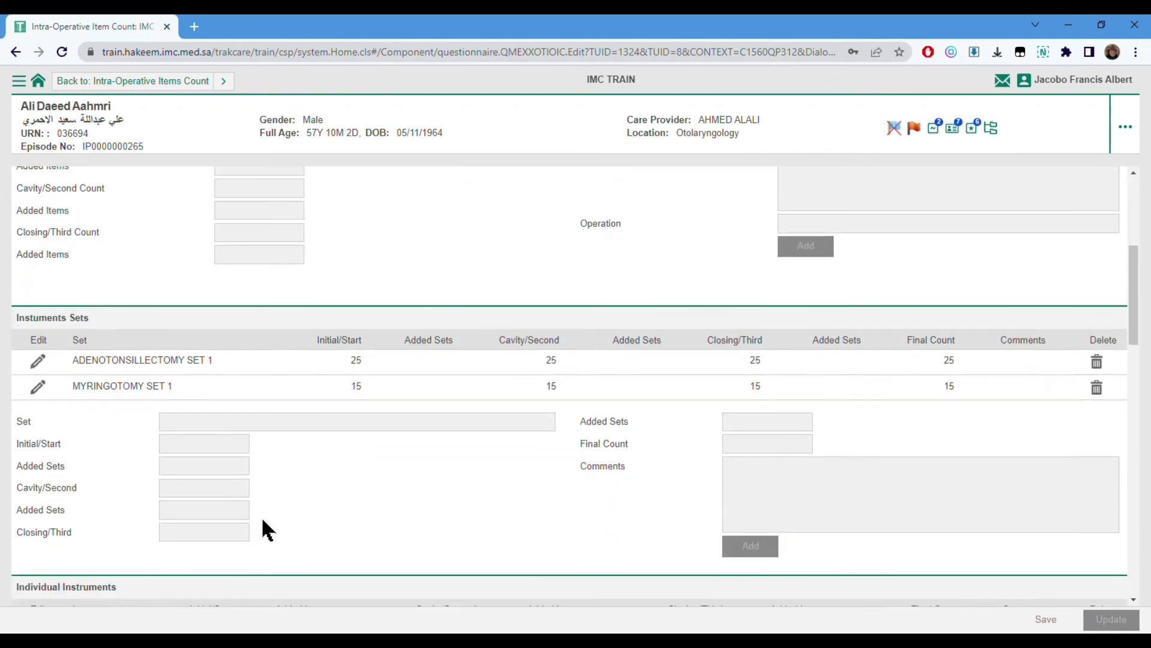
scroll(259, 523, down, 6)
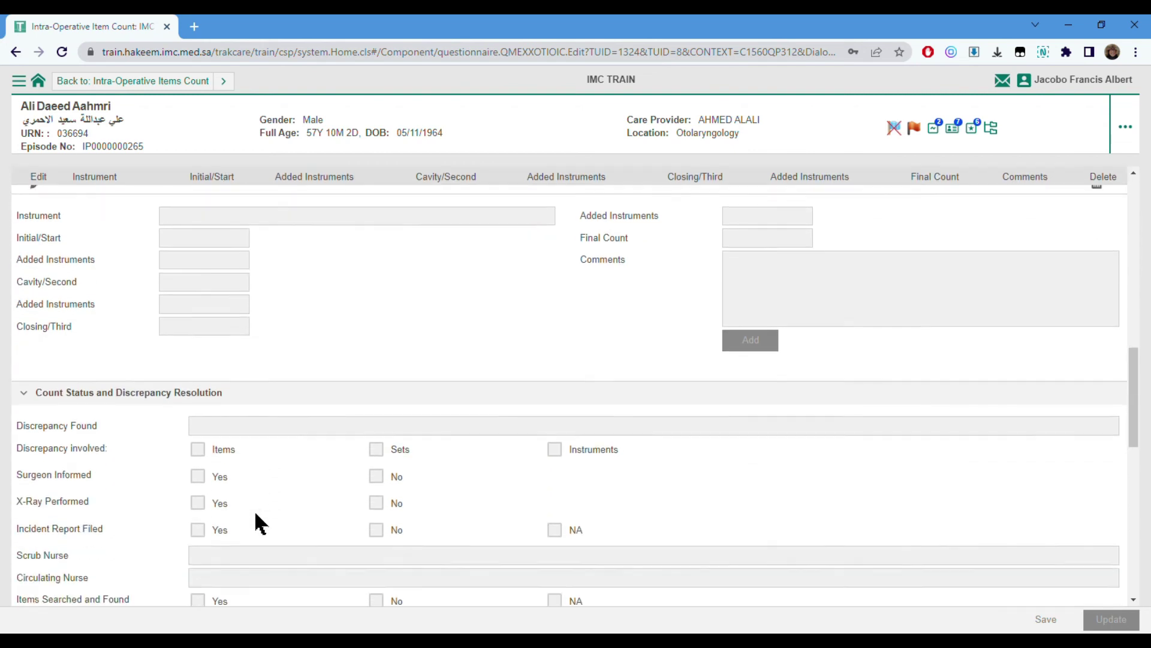
scroll(259, 512, down, 6)
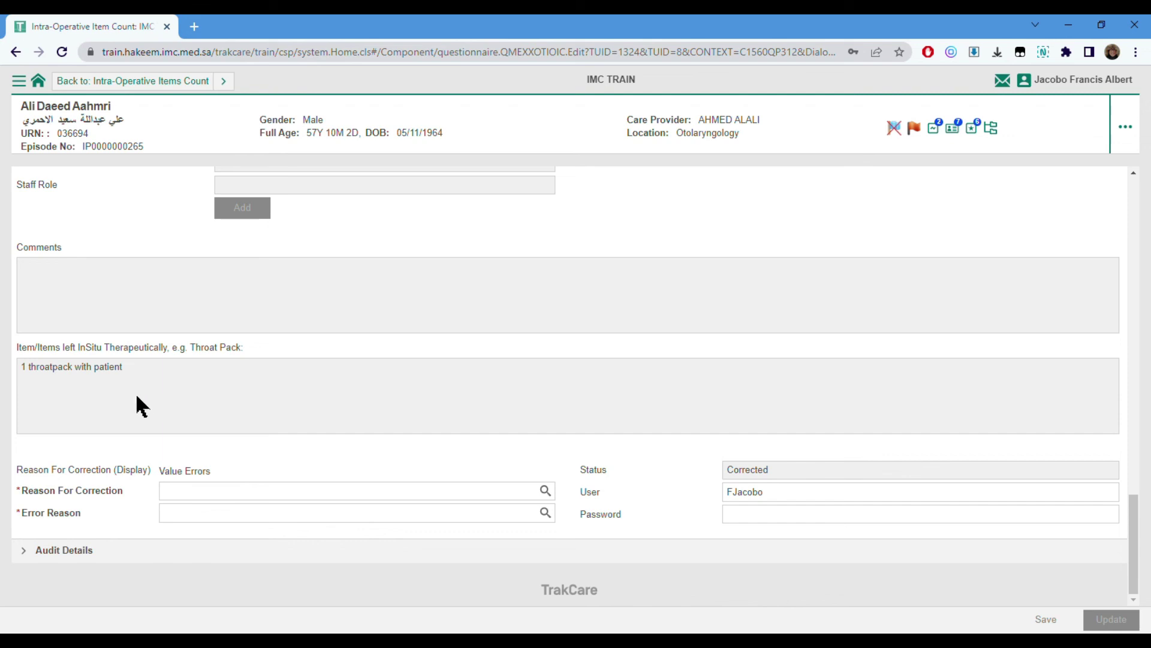
drag(1138, 527, 1133, 186)
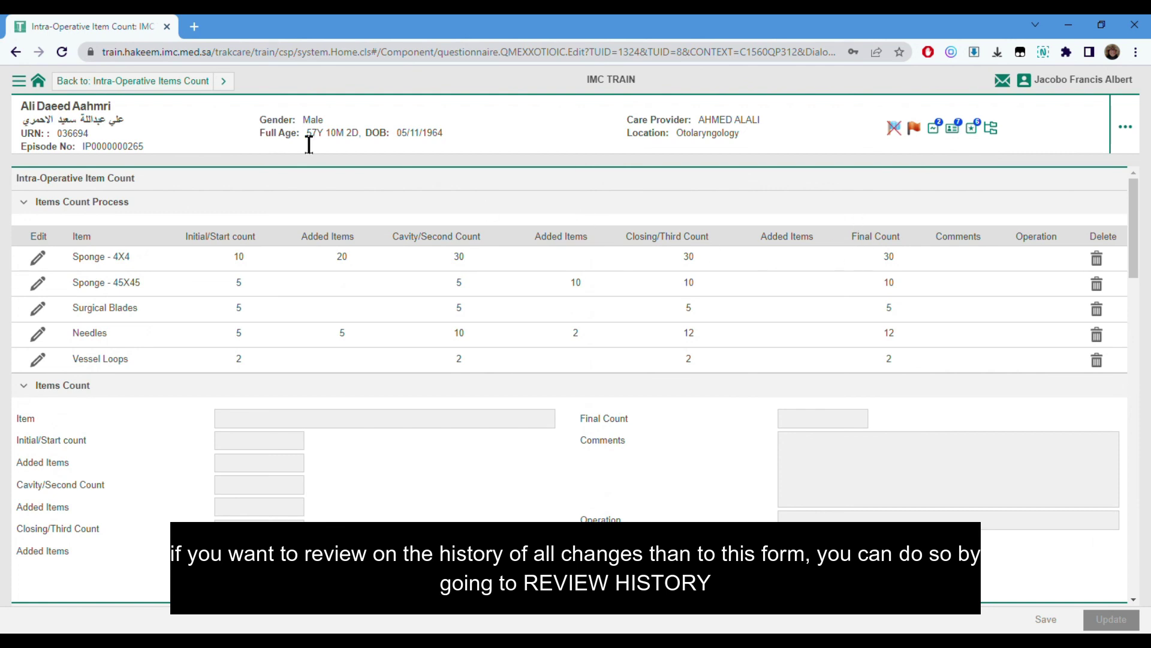
- Go back to the Intra-Operative Items Count list and open the form's Edit History
click(180, 91)
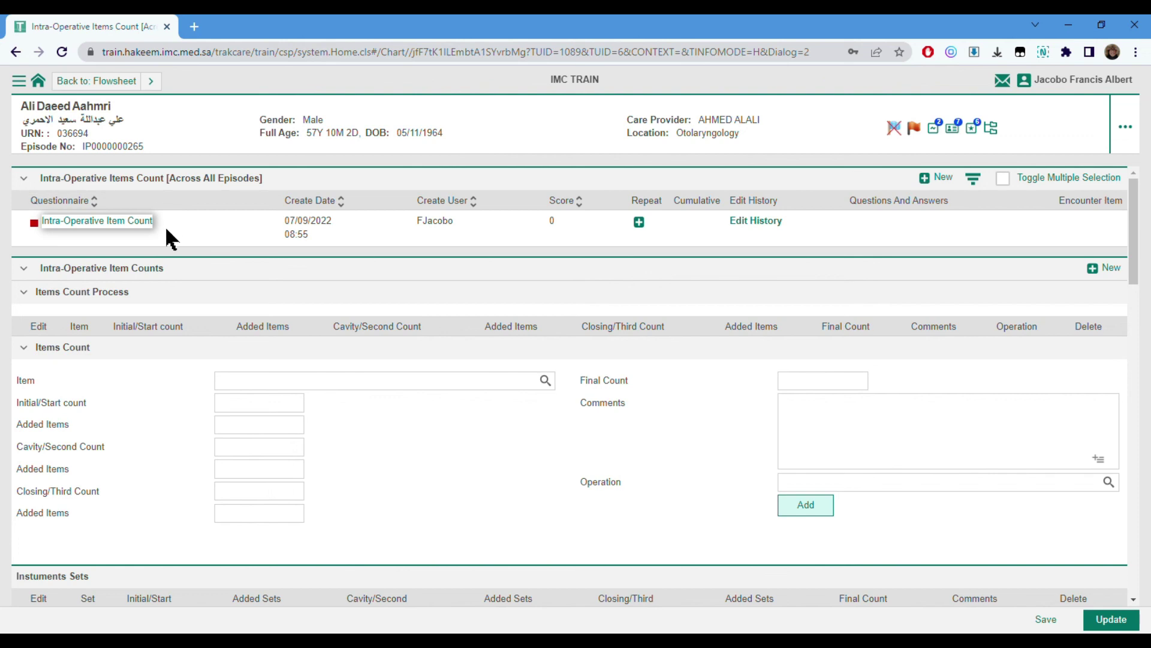
click(756, 222)
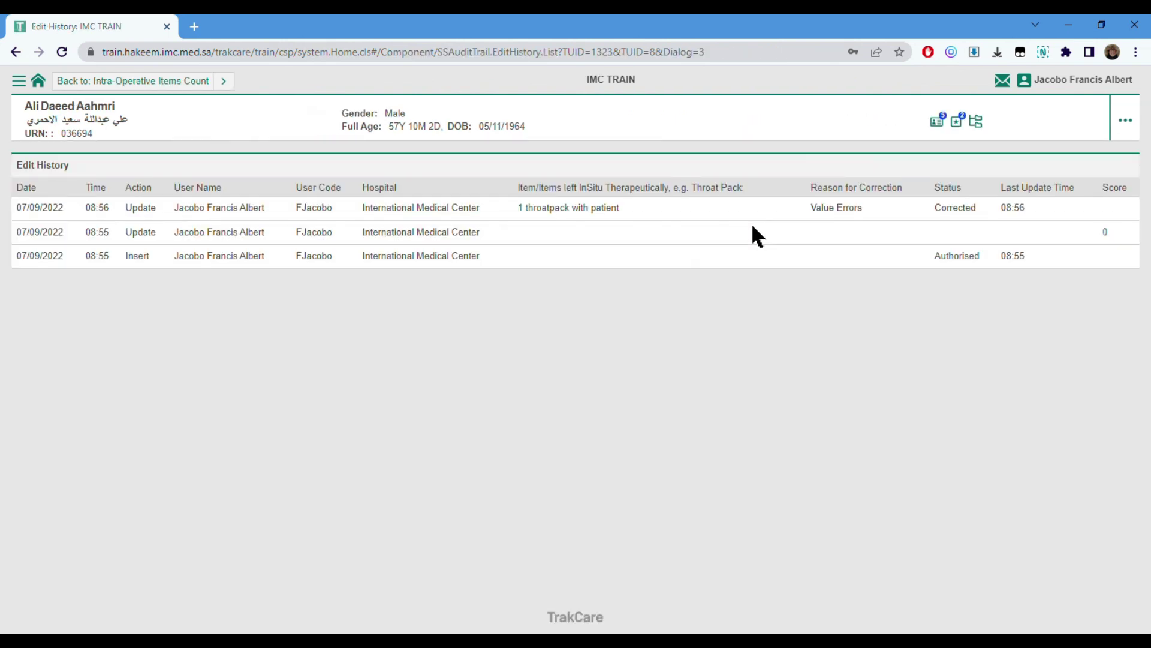